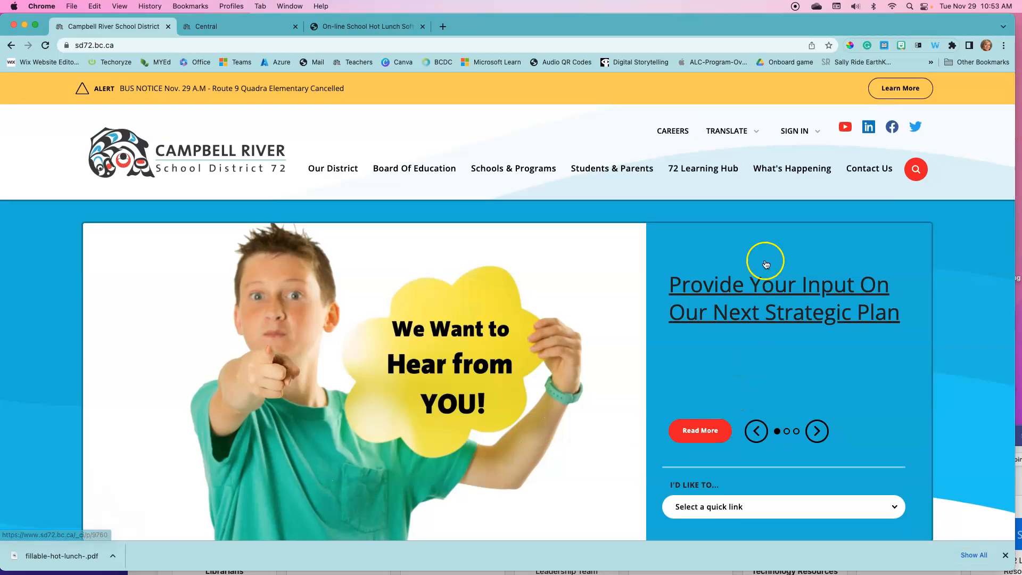
Go from the district's sign-in options to Website Administration and open the Central School website's page list.
click(794, 131)
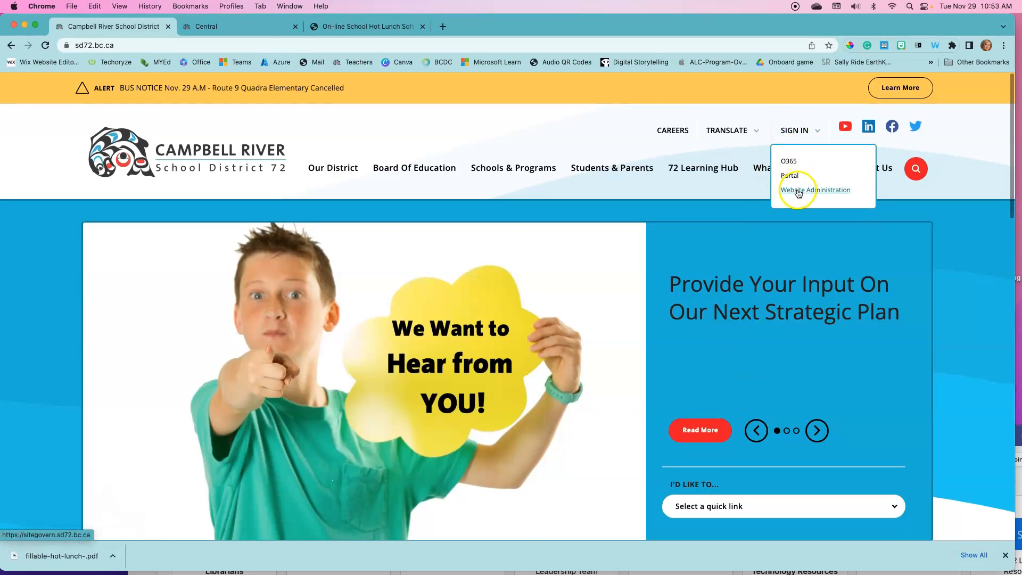
click(801, 190)
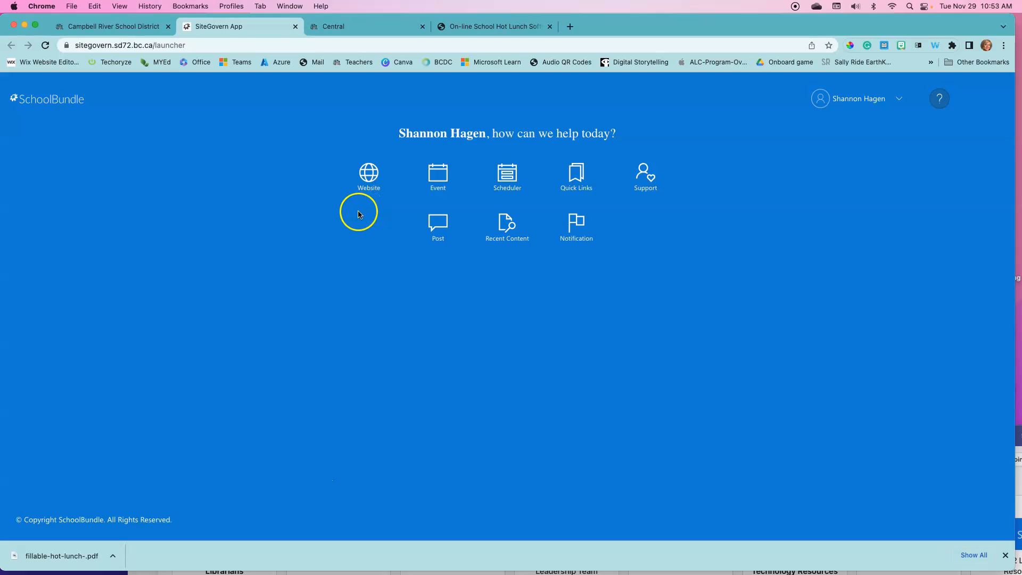
click(368, 176)
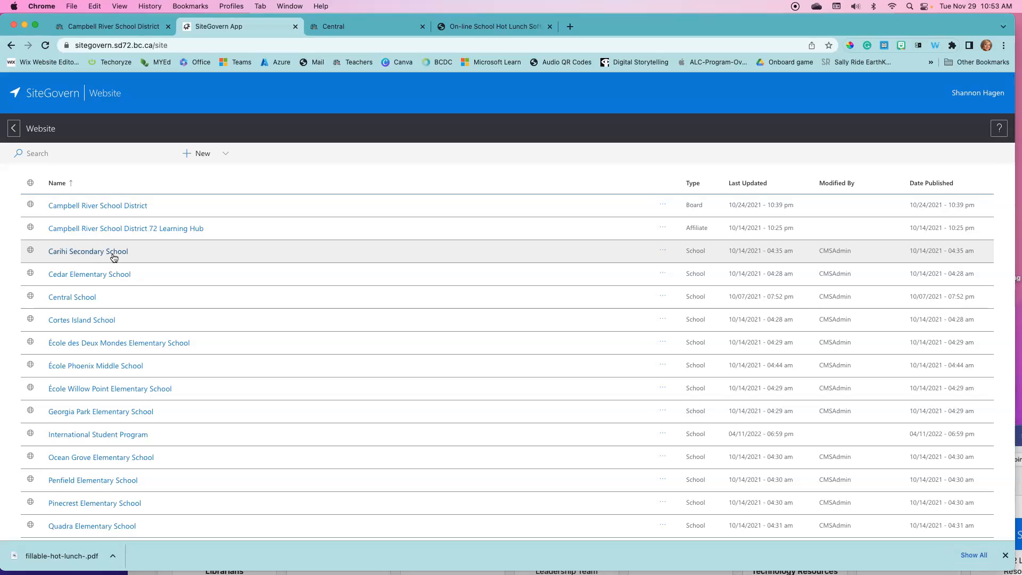
click(83, 302)
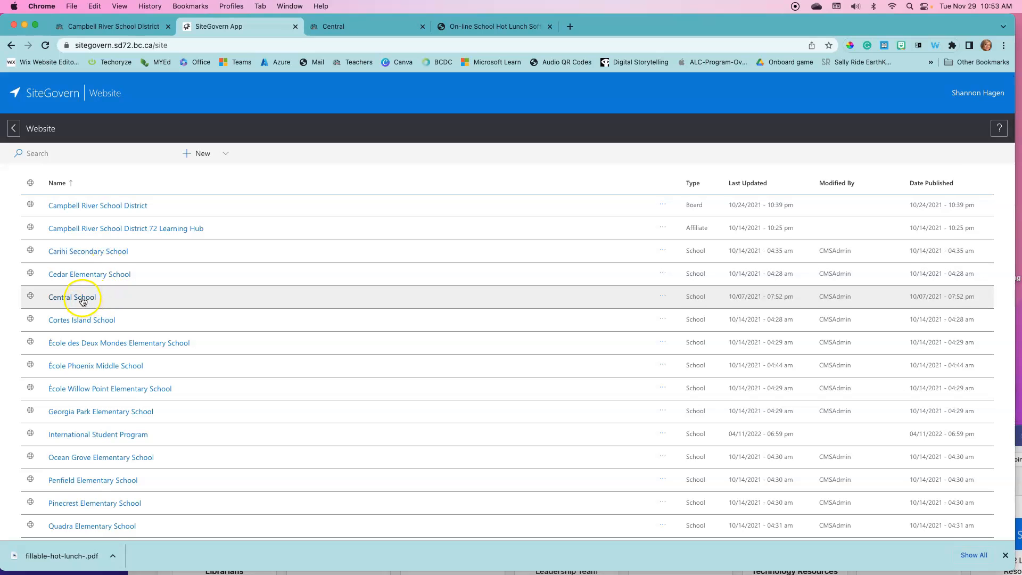
click(82, 300)
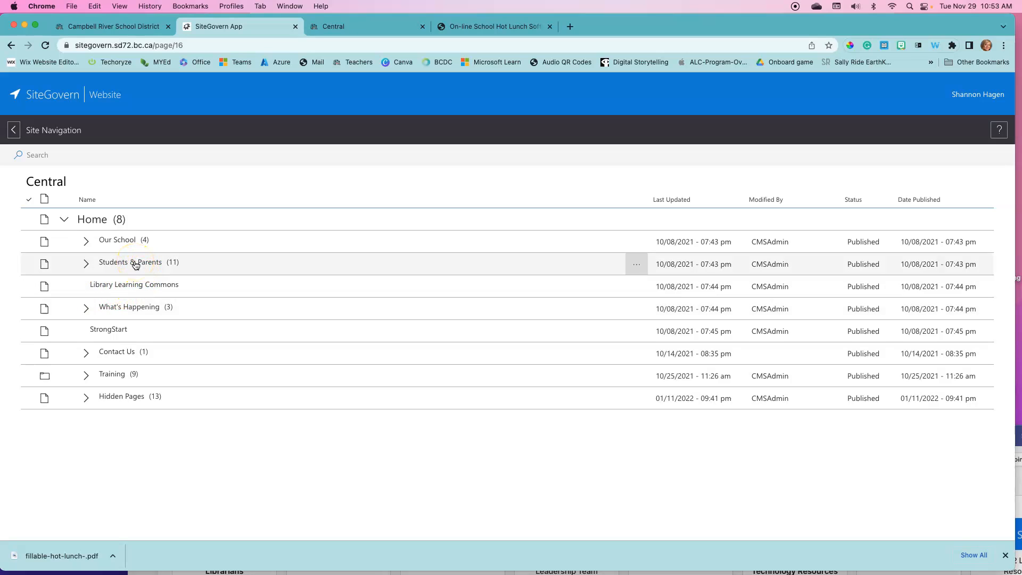
Open the Hot Lunch page under Students & Parents for editing.
click(87, 264)
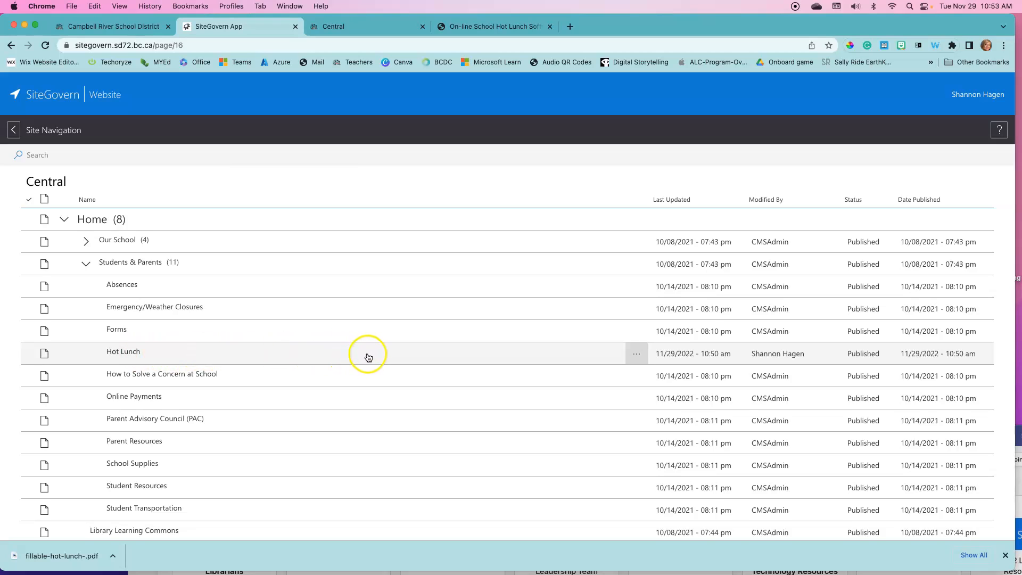
click(638, 357)
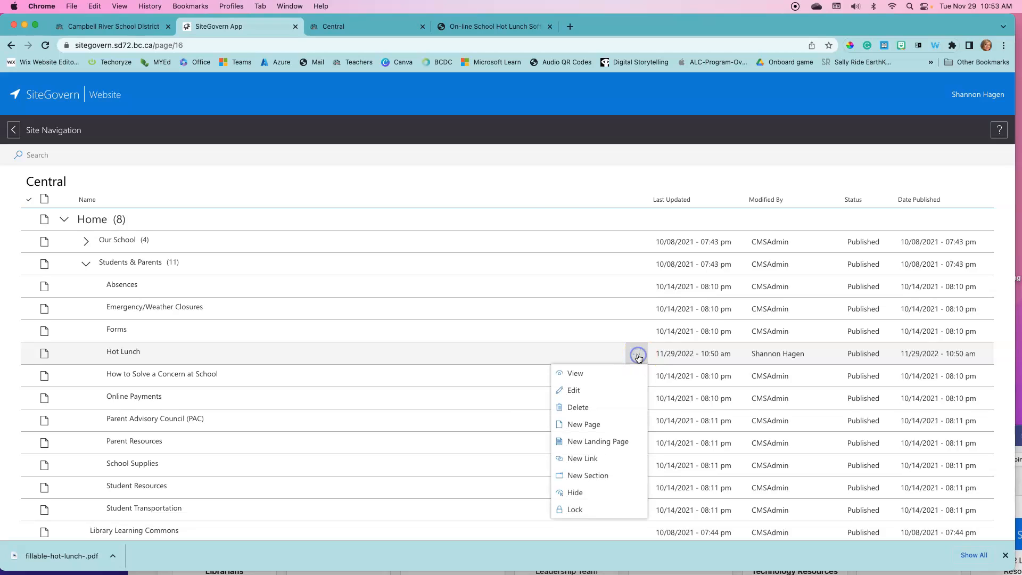
click(580, 391)
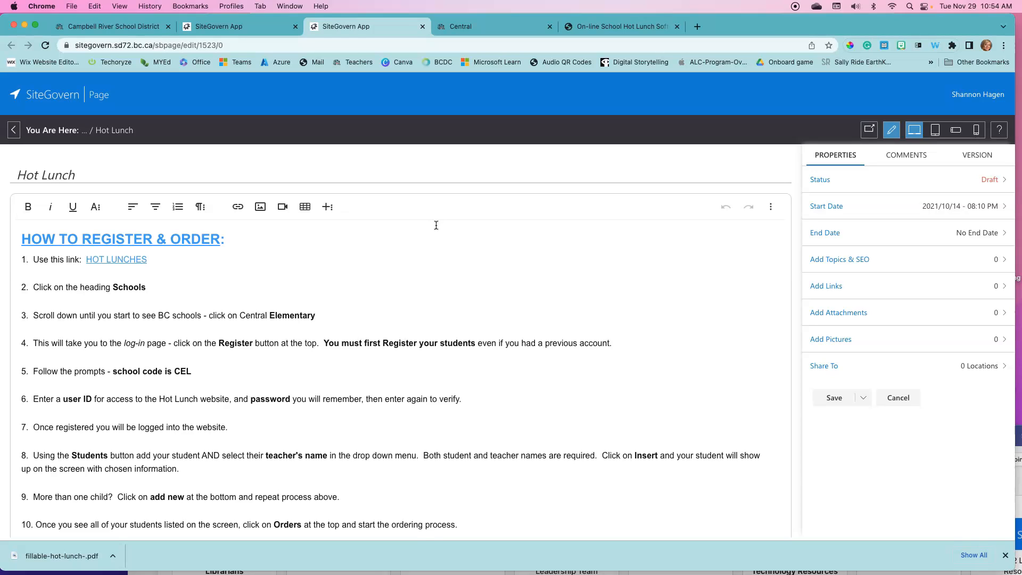
Review the Hot Lunch page's registration and ordering instructions and the editor's additional insert options.
scroll(344, 279, down, 2)
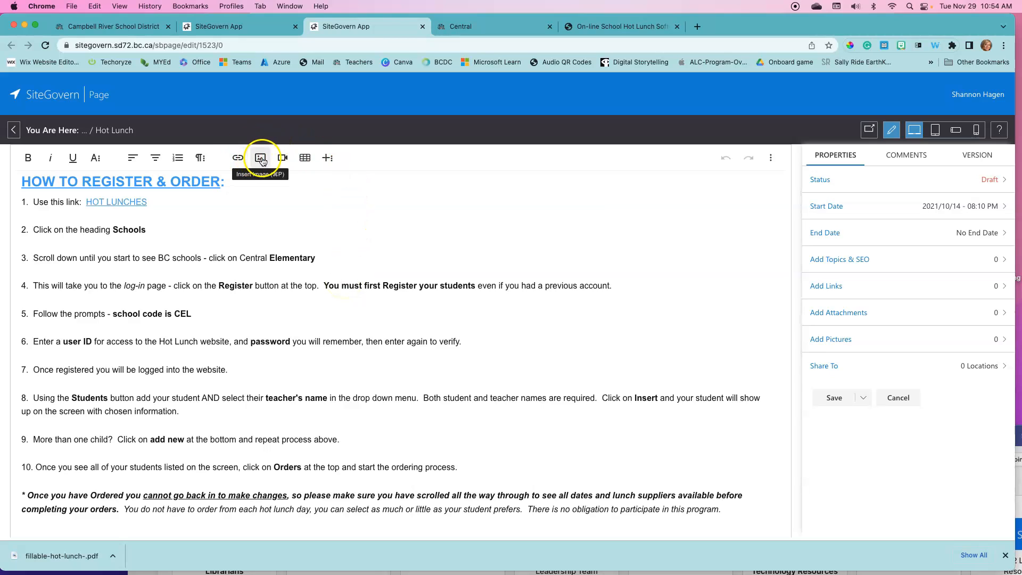
click(325, 159)
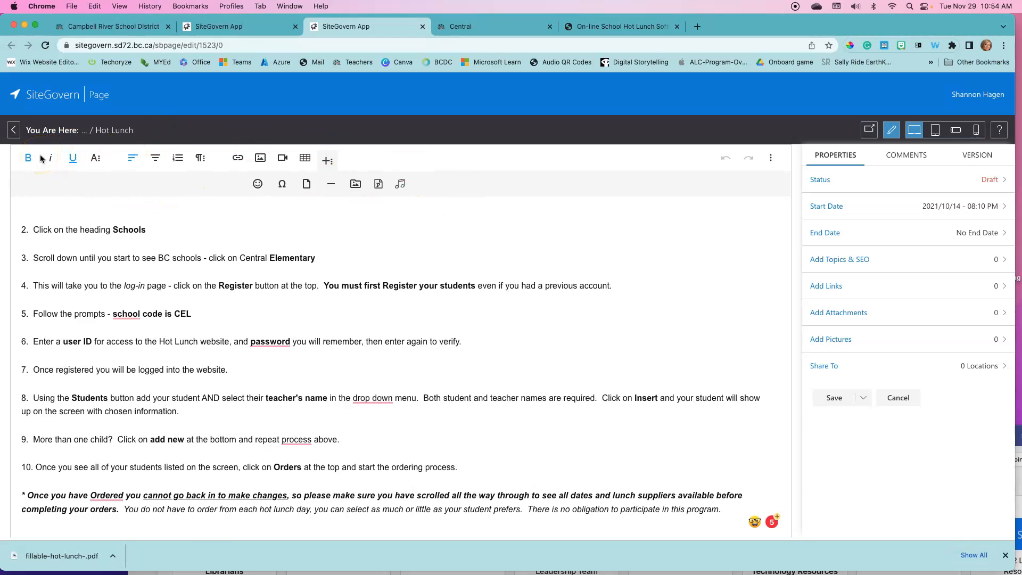
scroll(241, 336, up, 3)
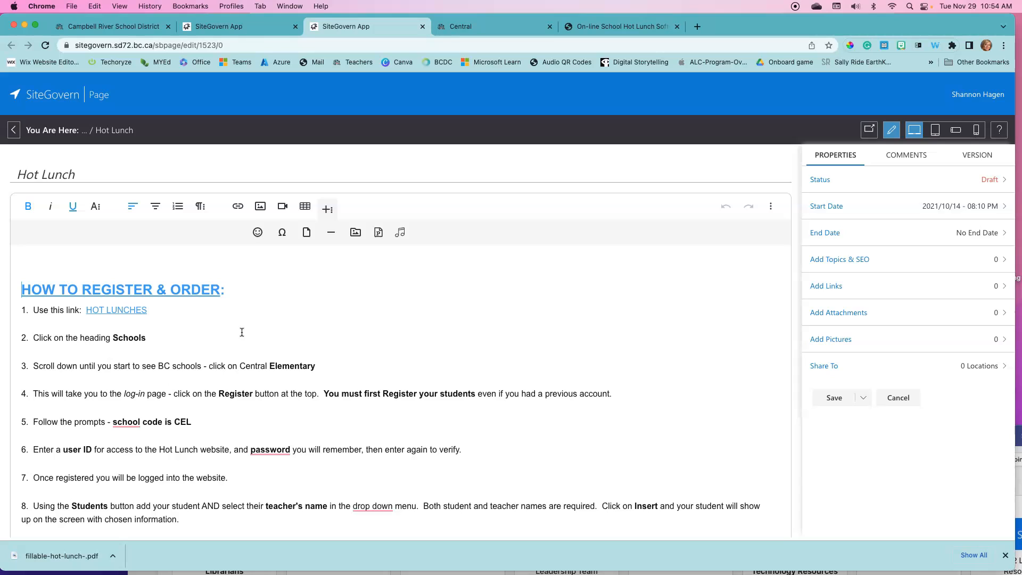
scroll(242, 332, down, 1)
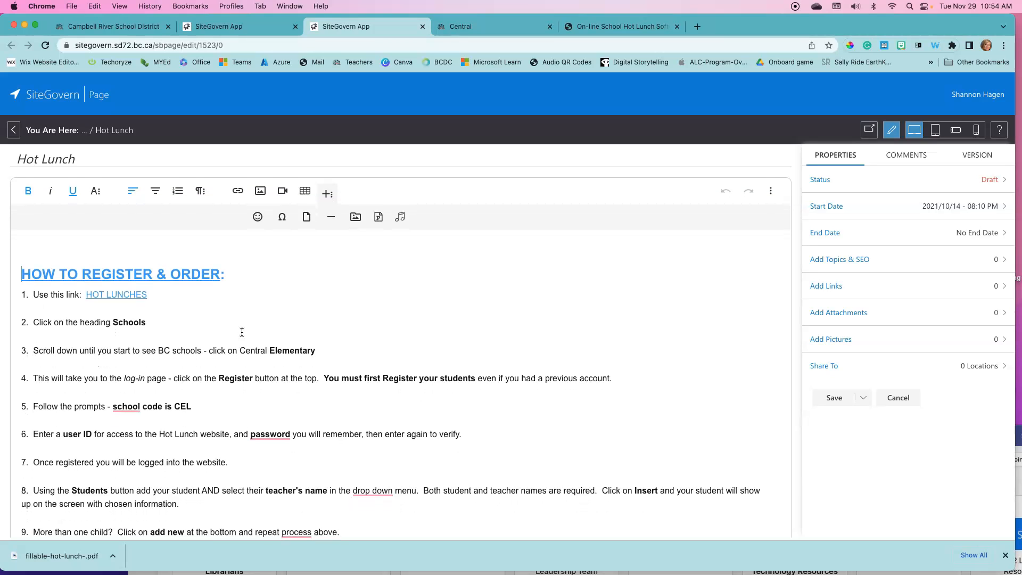
scroll(242, 332, down, 3)
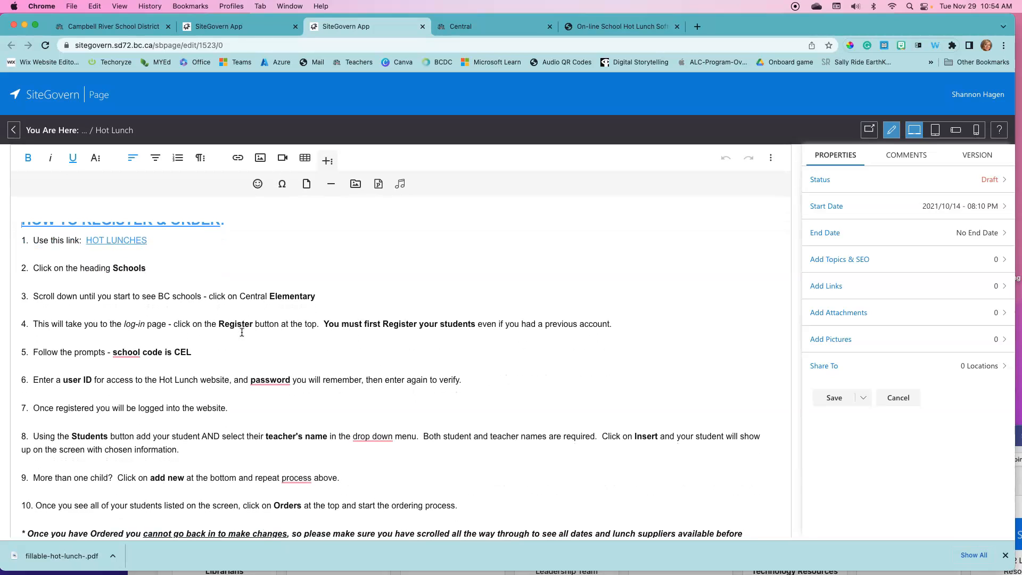
scroll(242, 333, down, 3)
scroll(242, 332, down, 1)
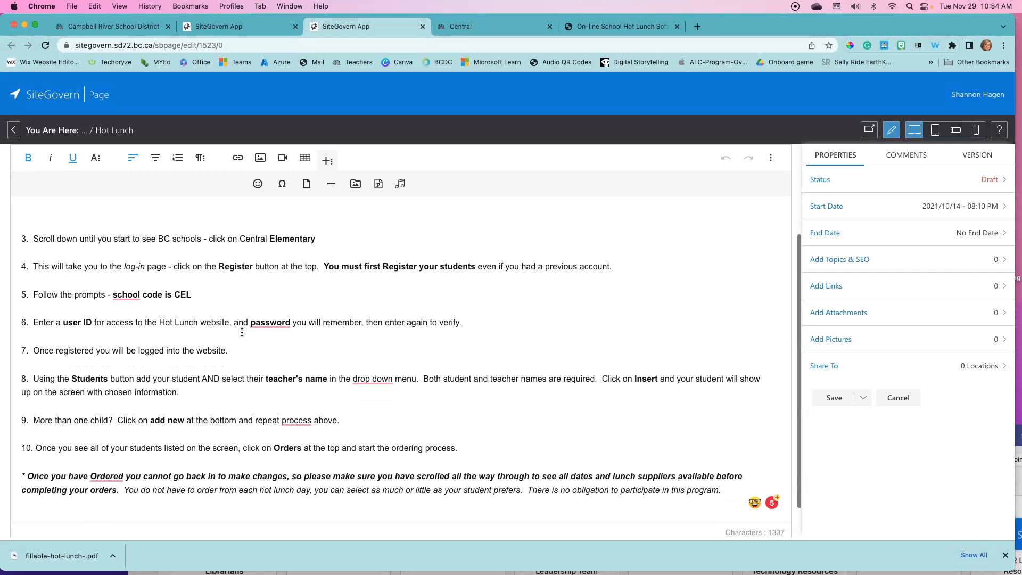
scroll(242, 332, up, 7)
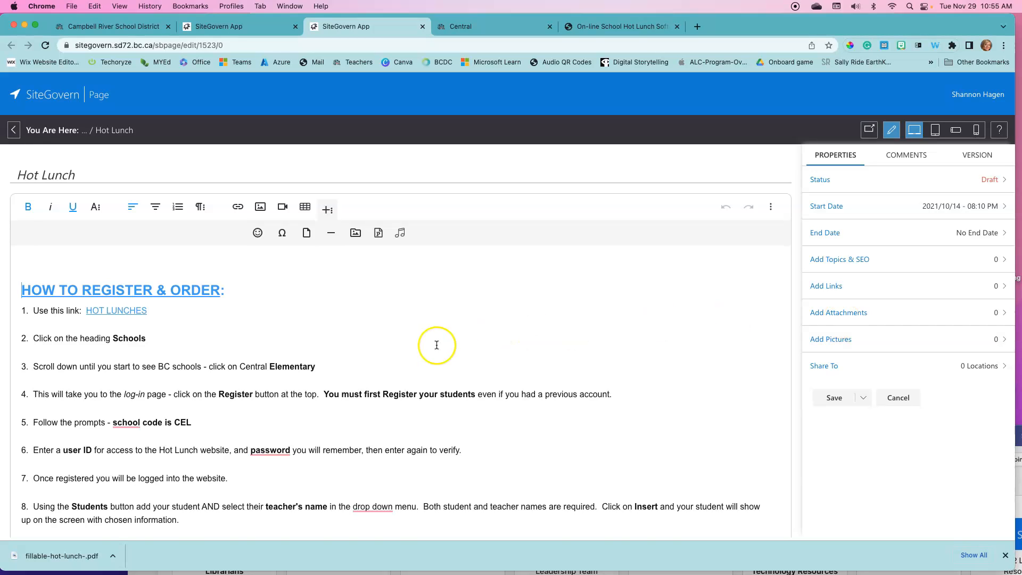
scroll(292, 349, down, 5)
scroll(291, 350, down, 1)
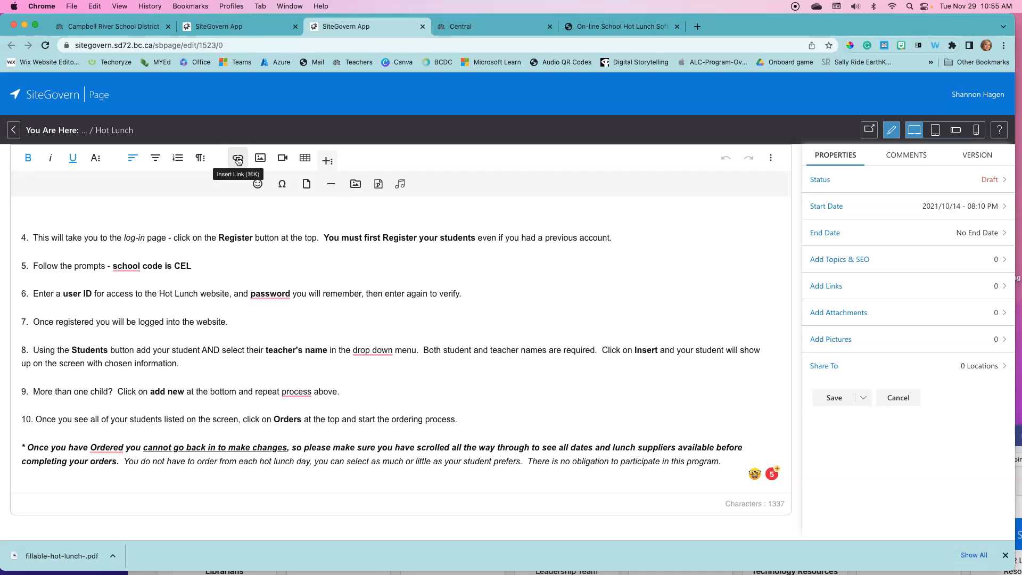
click(291, 271)
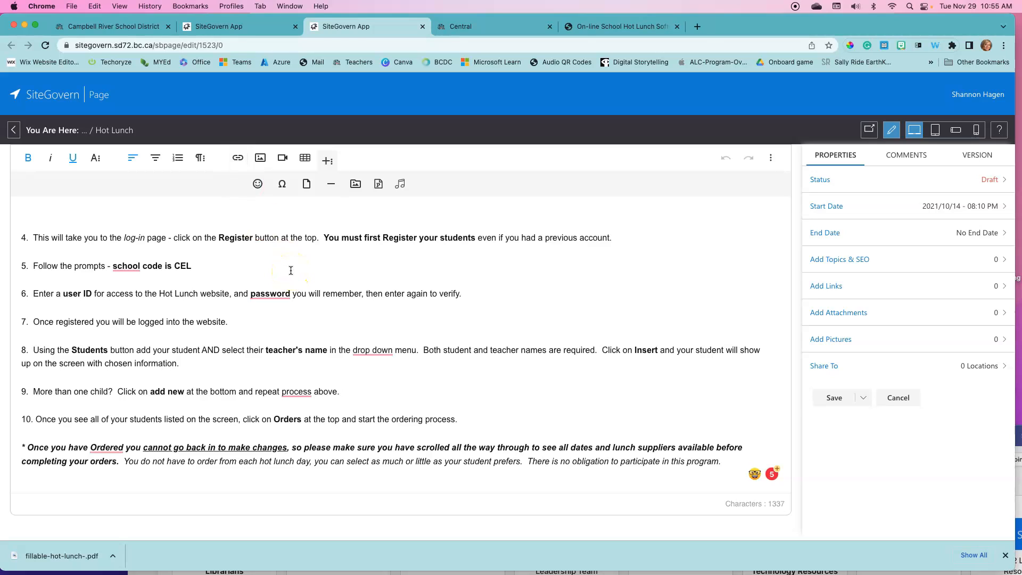
scroll(291, 270, down, 1)
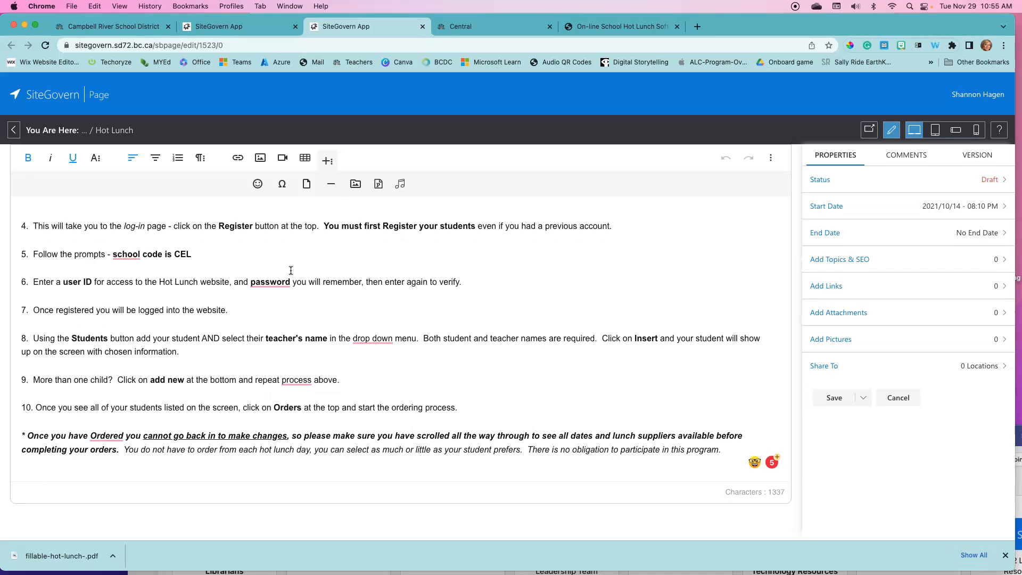
Add the line "To access the order page click HERE." below the final paragraph of the Hot Lunch instructions.
click(686, 449)
click(724, 452)
key(Return)
text(To acces)
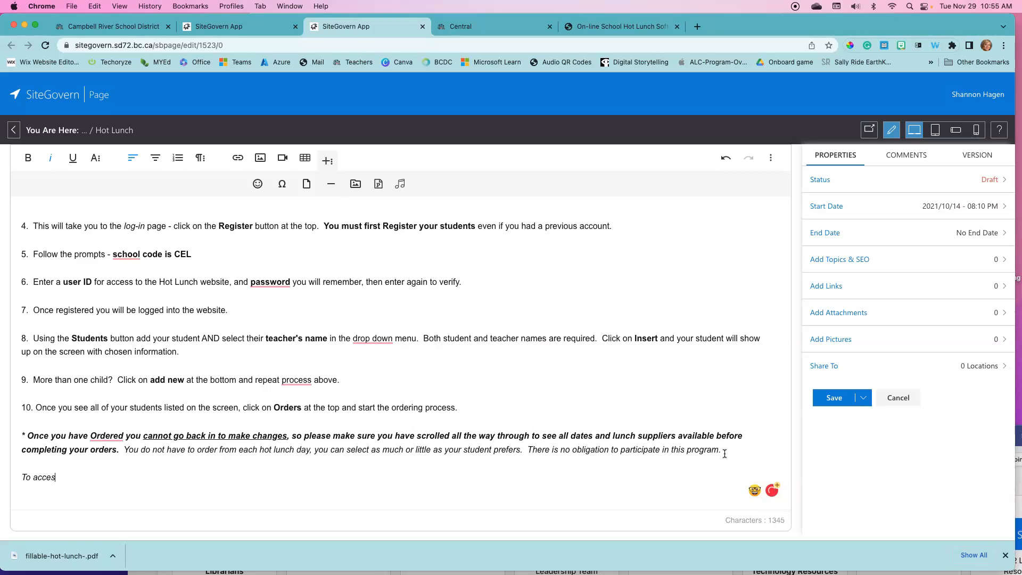
text(s the order page click HERE.)
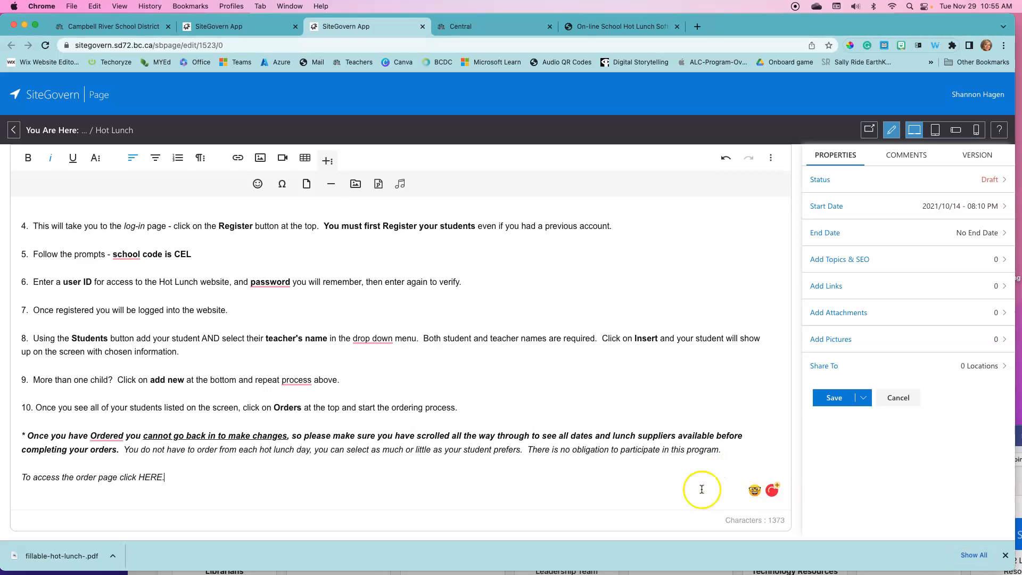
drag(170, 477, 139, 476)
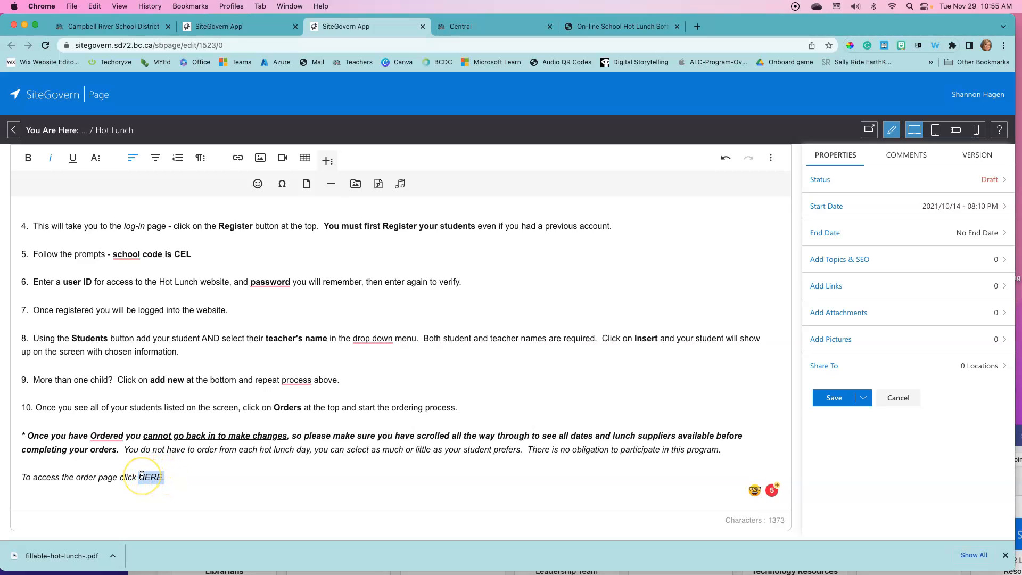
click(159, 477)
click(237, 159)
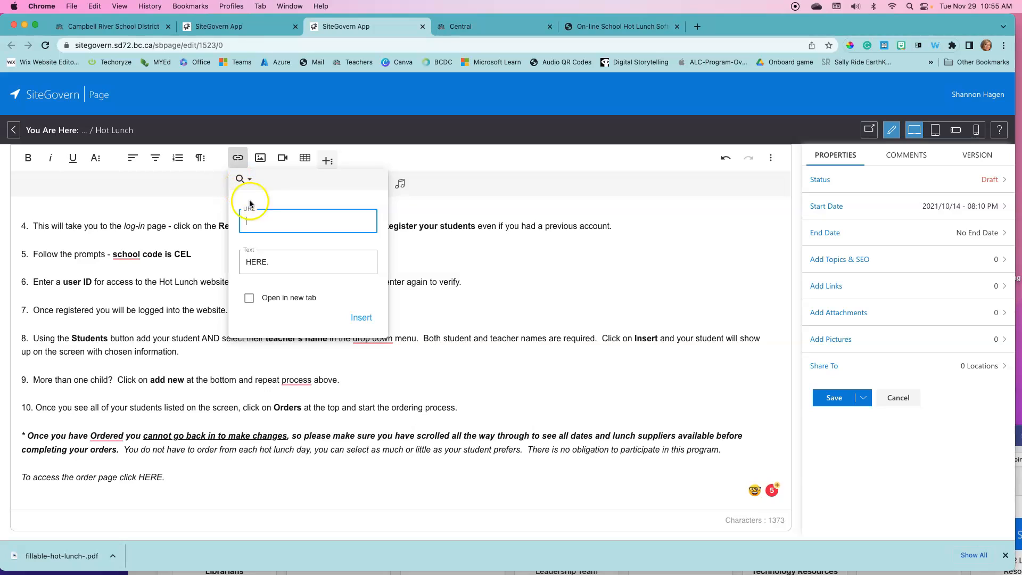
click(284, 263)
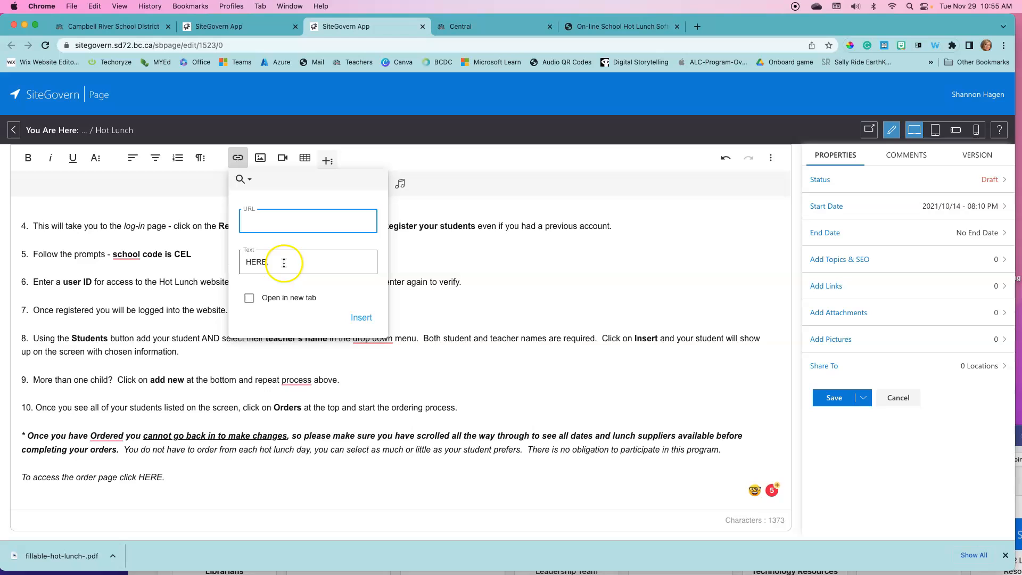
click(611, 27)
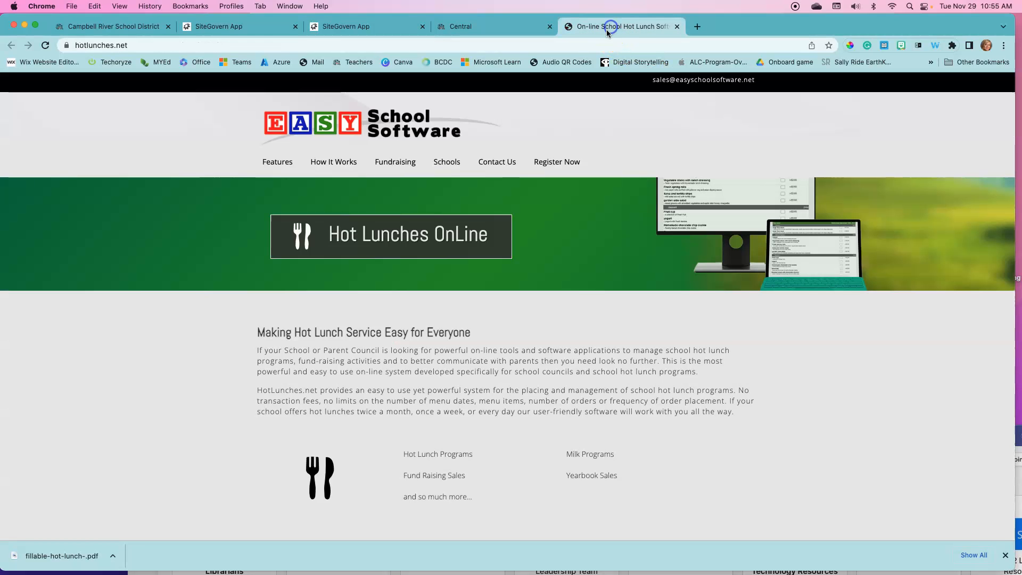
click(138, 45)
key(ctrl+c)
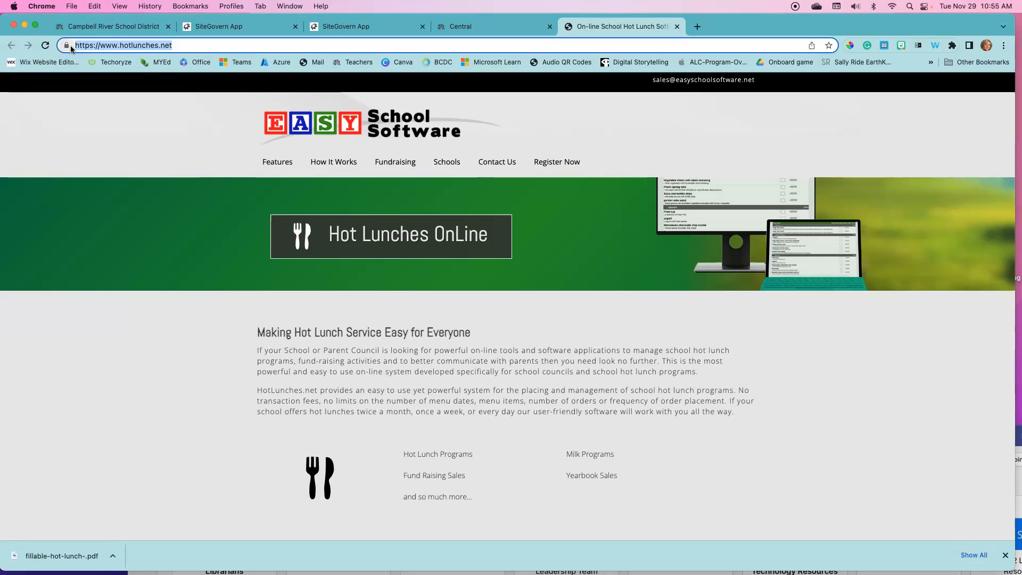
click(371, 25)
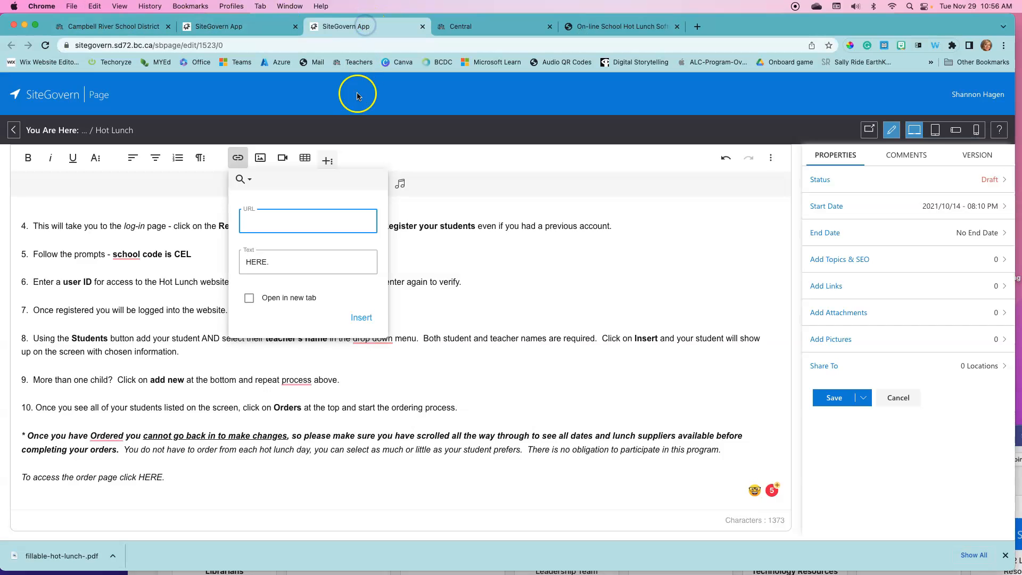
click(273, 217)
key(ctrl+v)
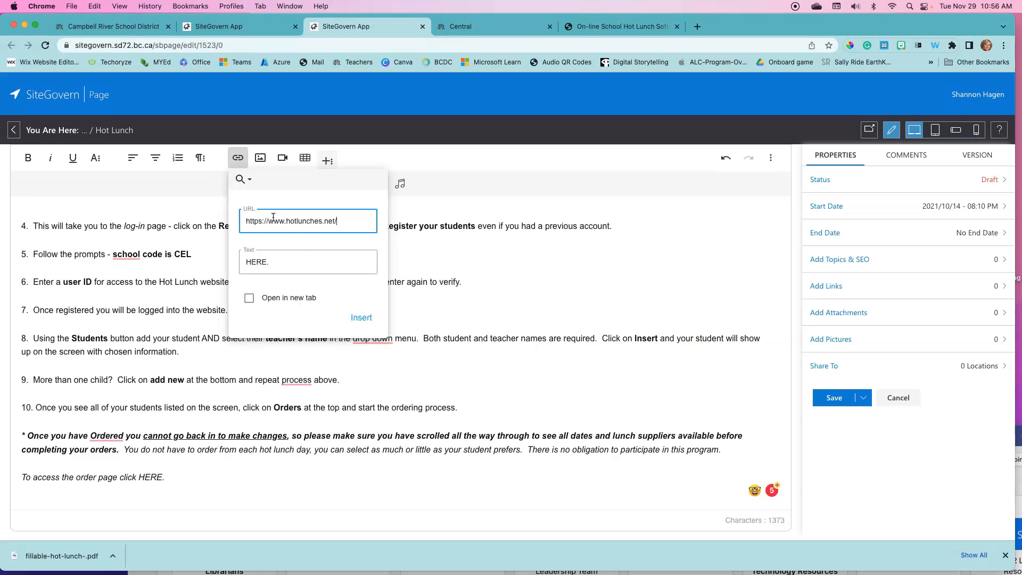
Set the "HERE." link to open in a new tab and insert it.
click(250, 298)
click(362, 317)
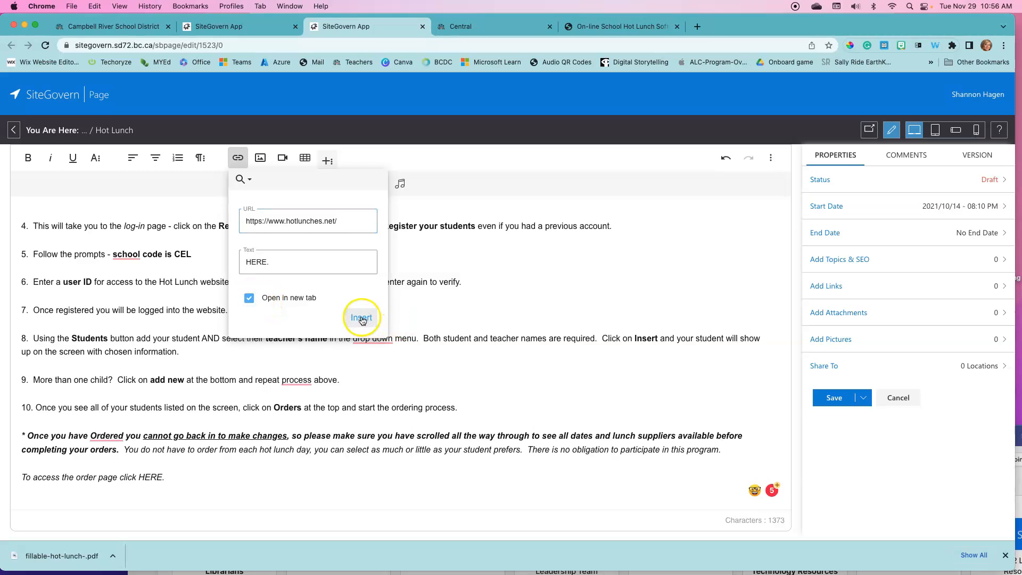
click(246, 472)
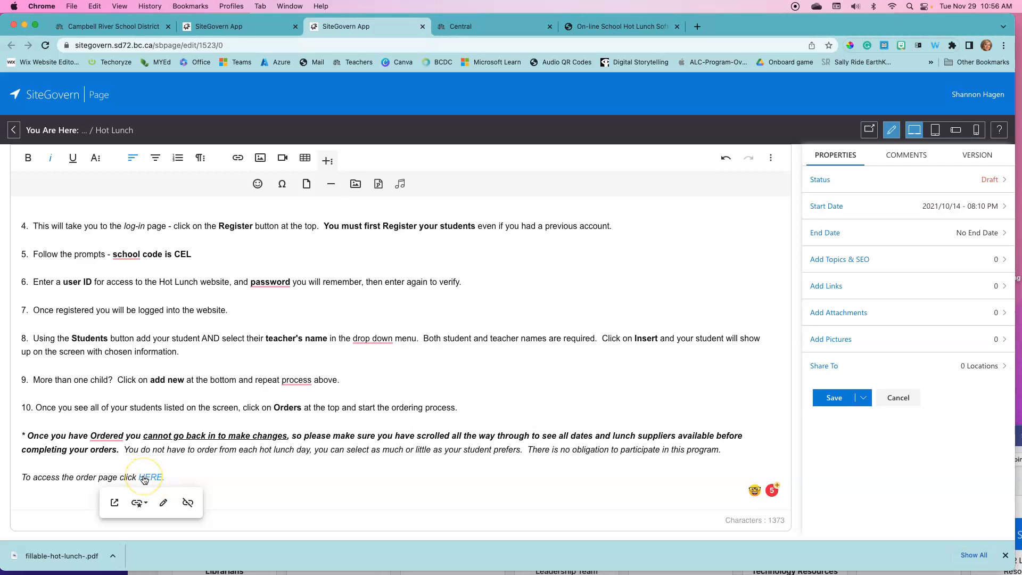
click(826, 287)
click(854, 191)
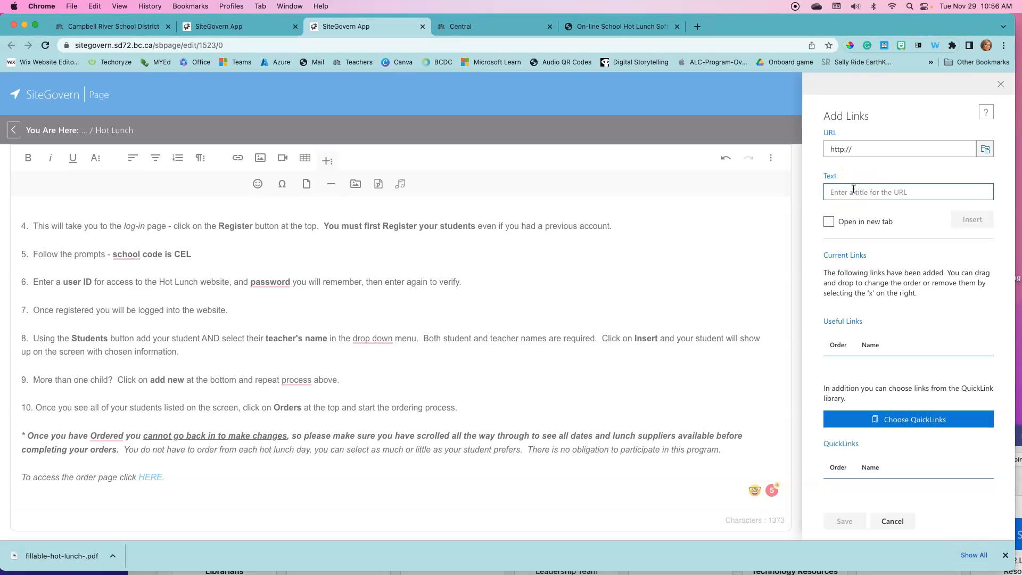
text(Order Page)
click(874, 147)
key(super+v)
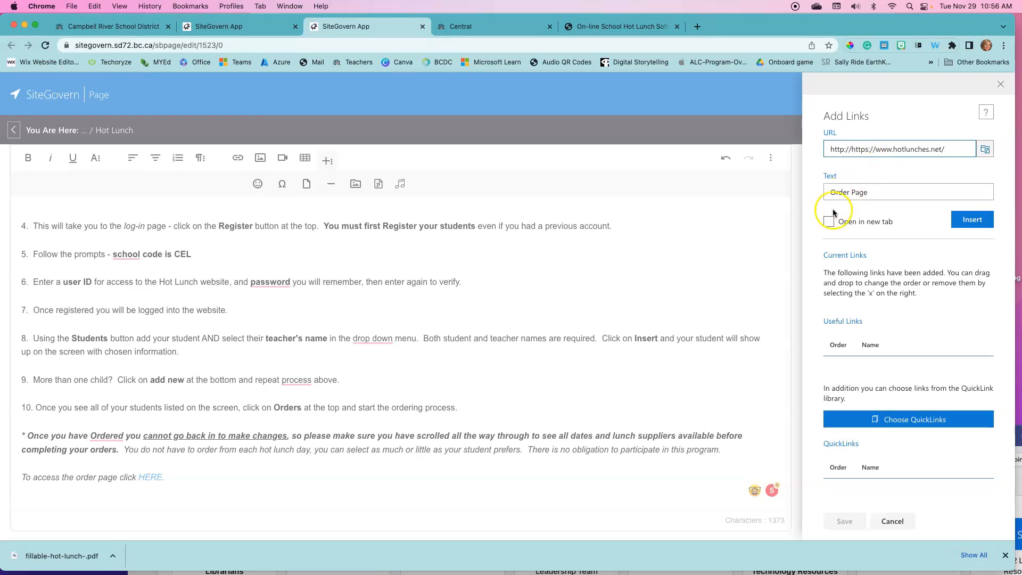
click(972, 219)
click(841, 522)
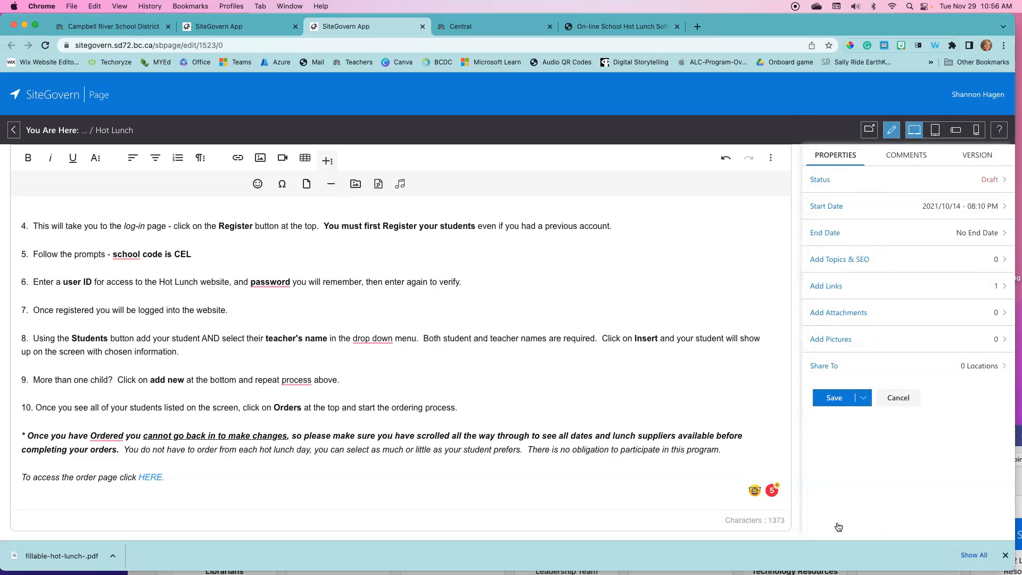
Insert the file fillable-hot-lunch-.pdf from the Desktop on a new line below "To access the order page click HERE.".
click(203, 472)
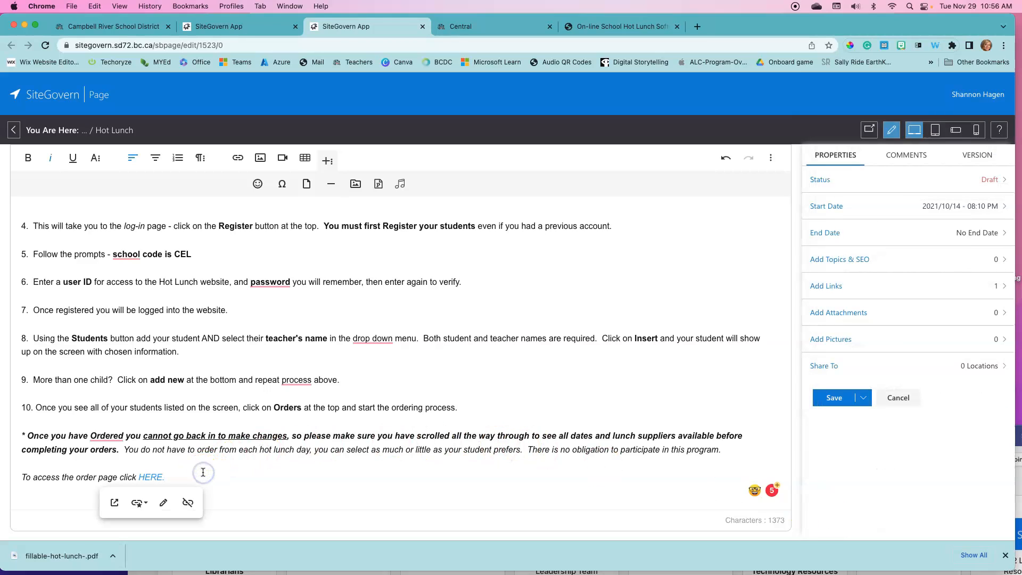
key(Return)
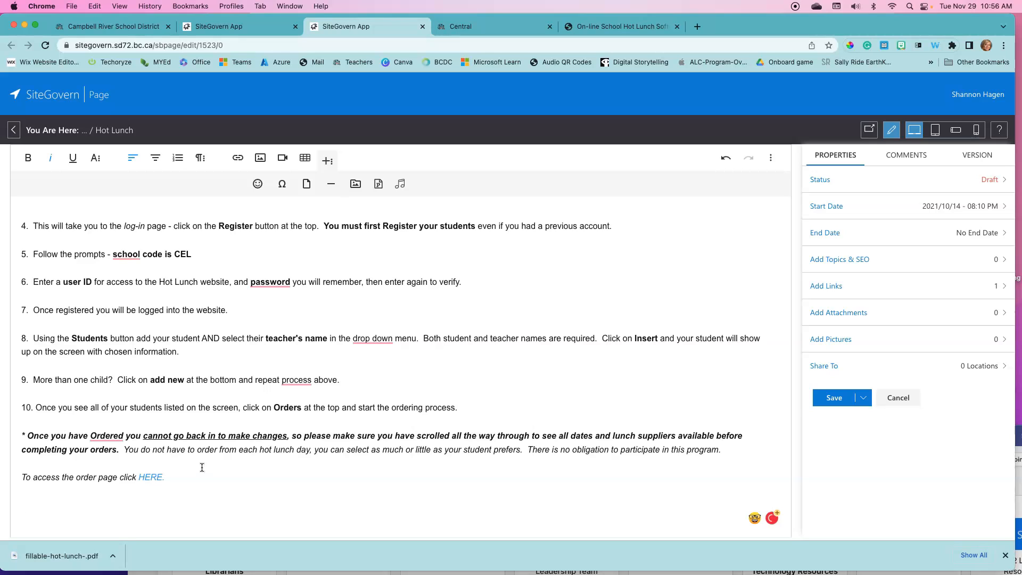
key(BackSpace)
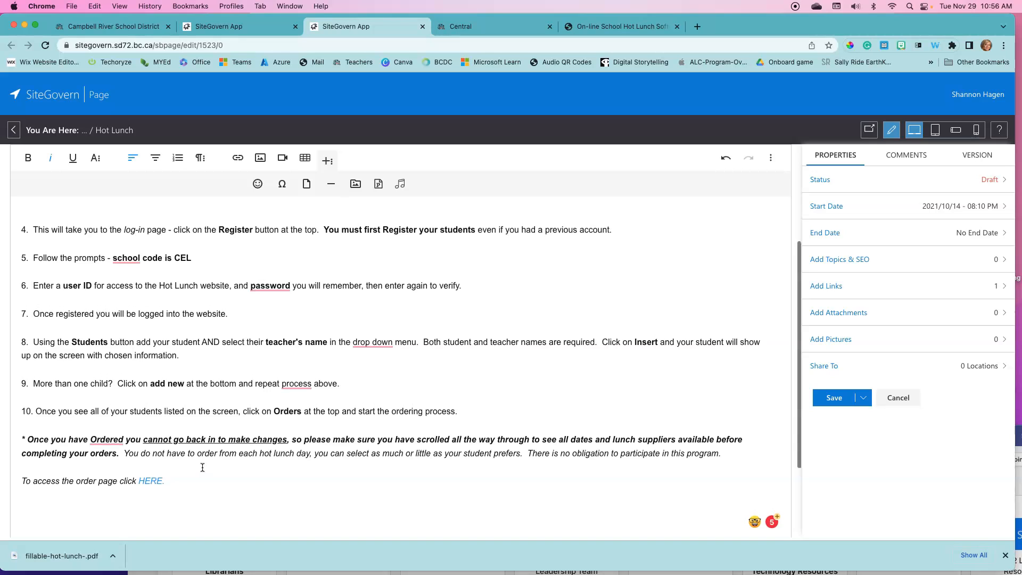
click(203, 468)
click(73, 503)
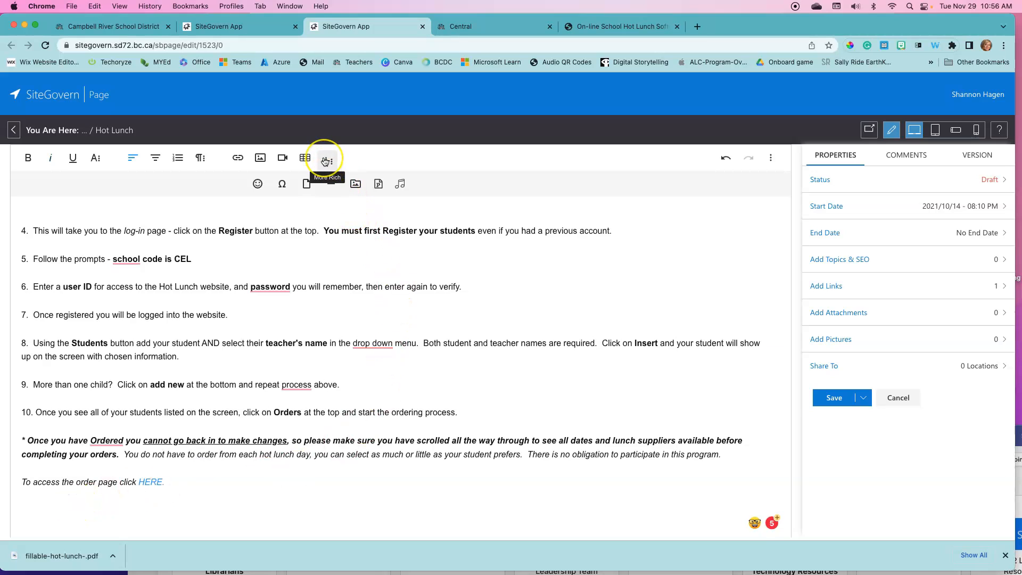
click(308, 184)
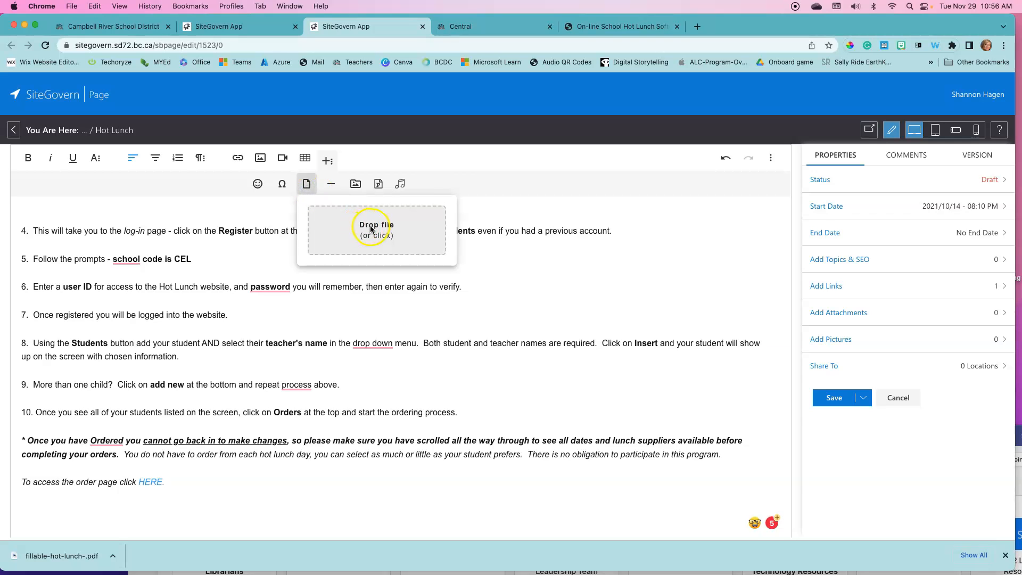
click(371, 230)
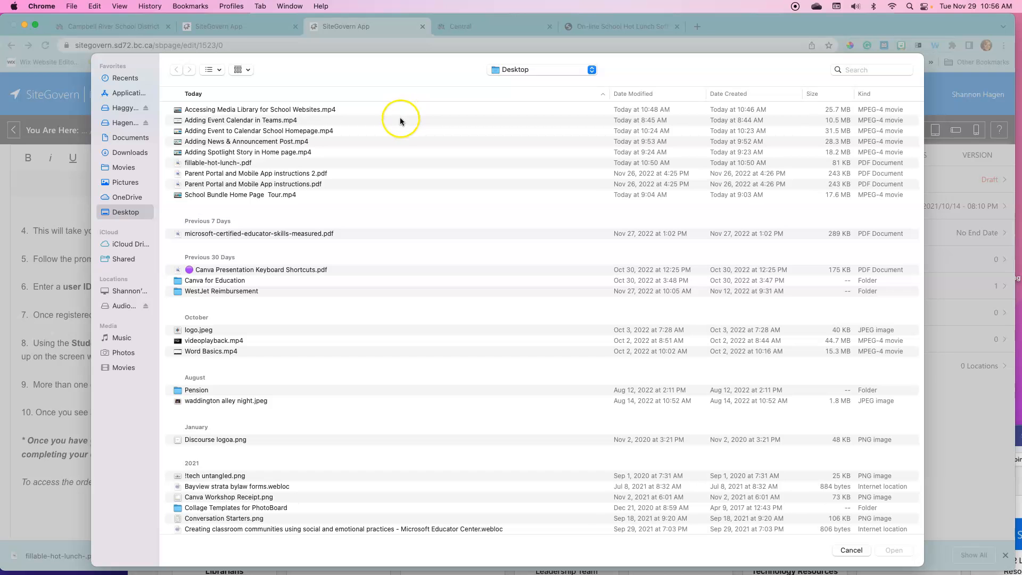
click(210, 163)
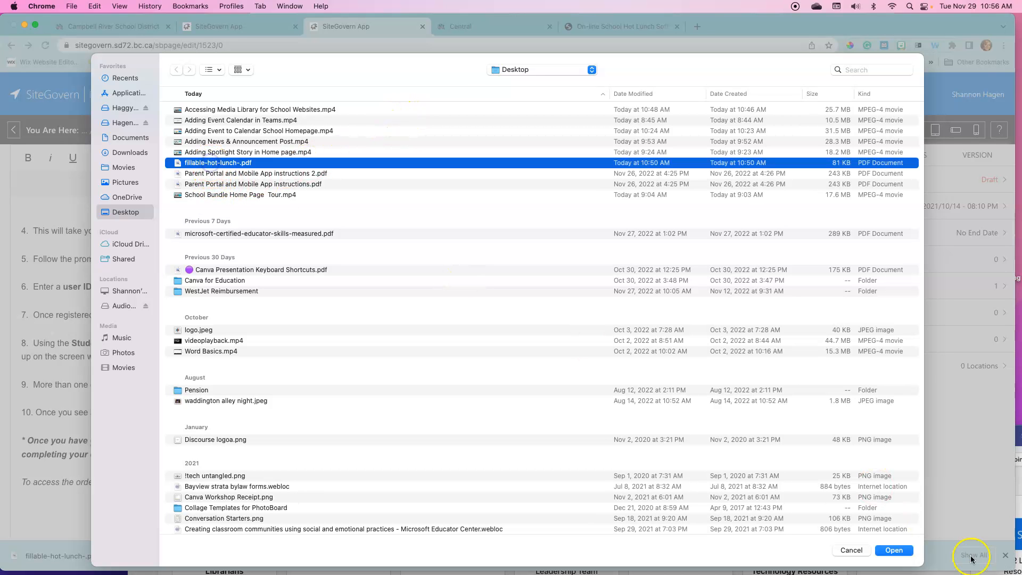
click(888, 554)
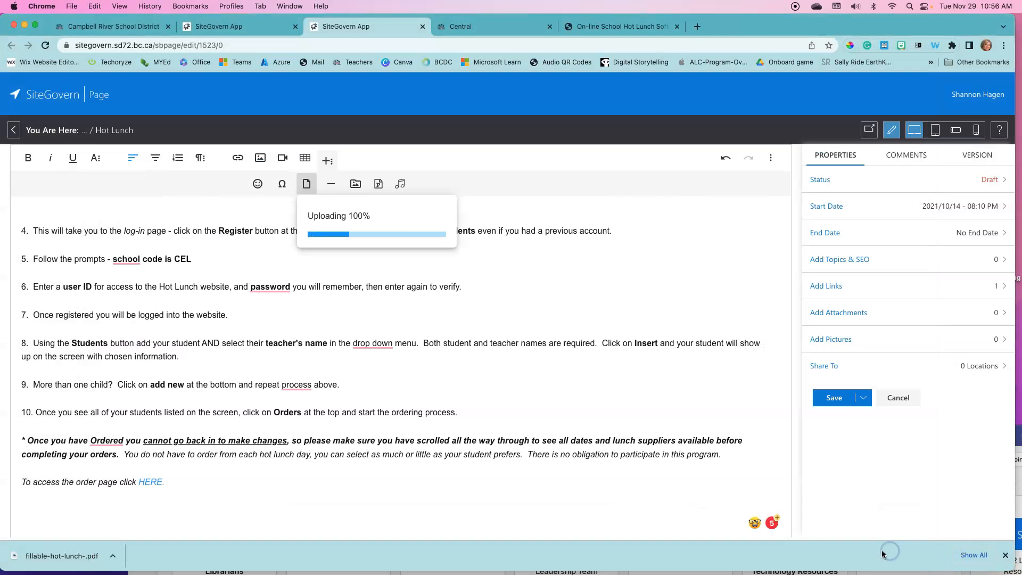
scroll(506, 377, down, 2)
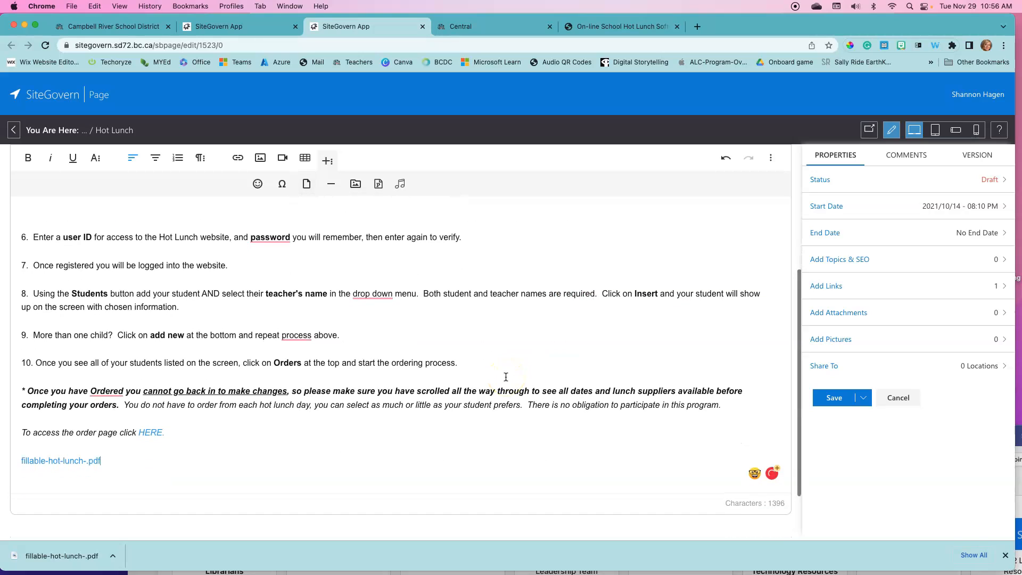
Change the inserted PDF link's display text to "Hot lunch order form".
click(62, 463)
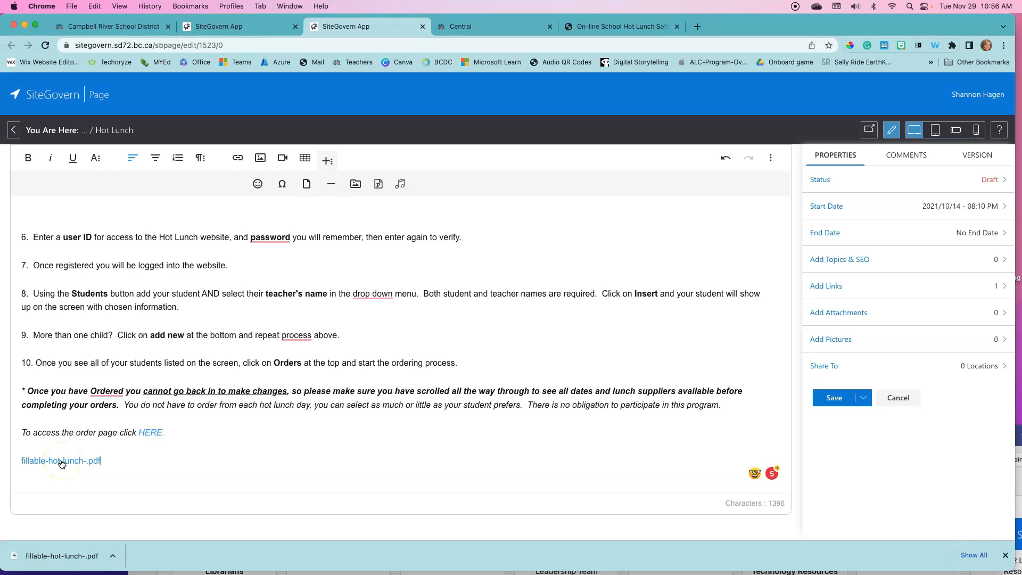
click(76, 464)
click(76, 464)
click(74, 489)
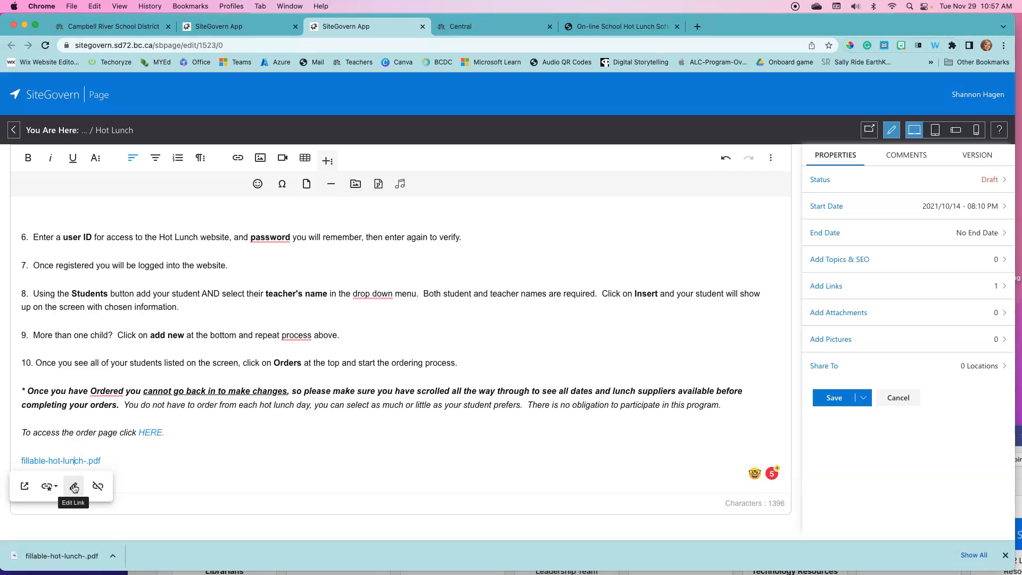
click(74, 489)
drag(100, 368, 7, 367)
text(Hot lunch ord)
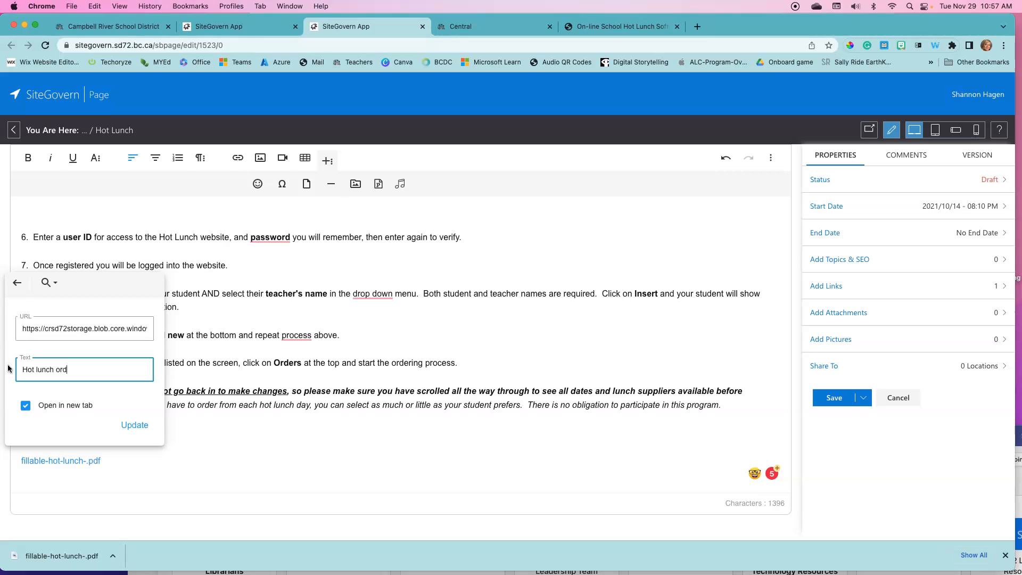
text(er form)
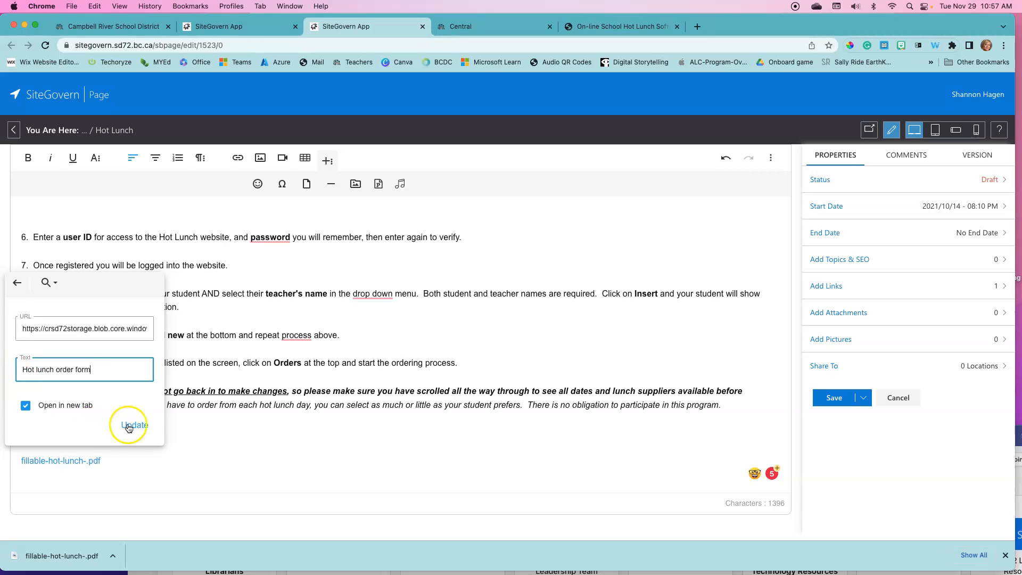
click(135, 424)
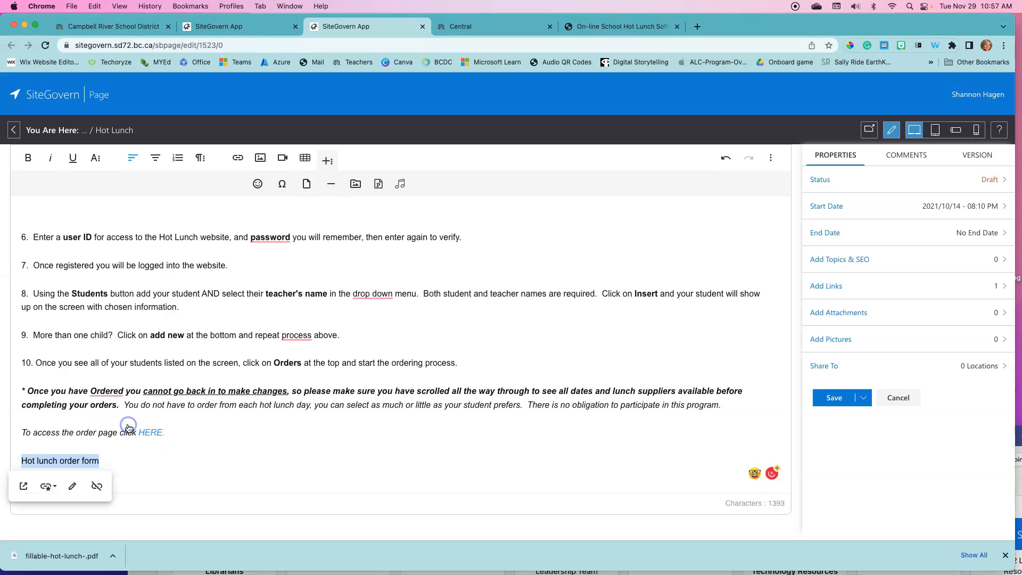
click(111, 459)
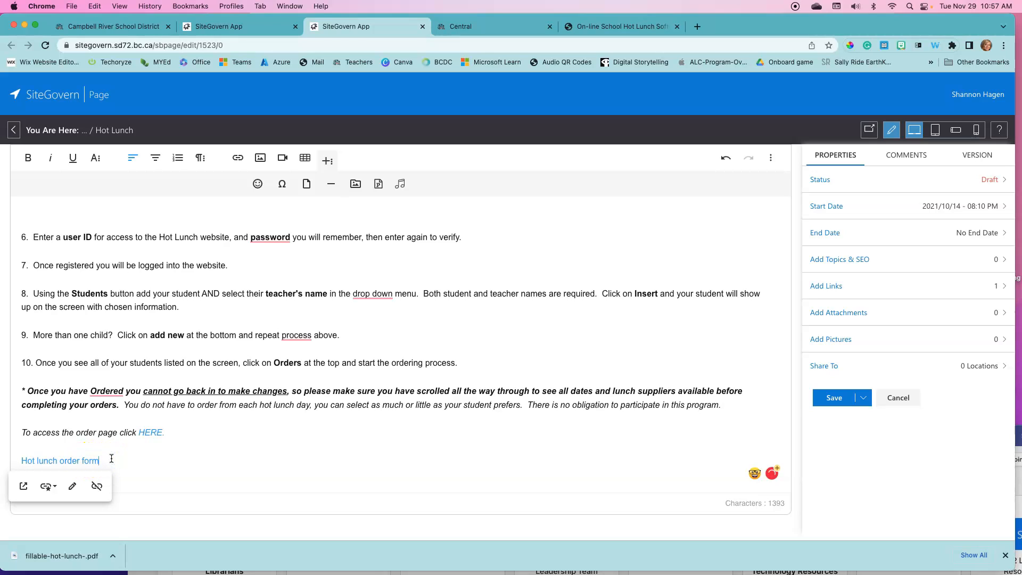
Apply the Bordered paragraph style to the "Hot lunch order form" line.
drag(112, 459, 16, 459)
click(201, 159)
click(197, 184)
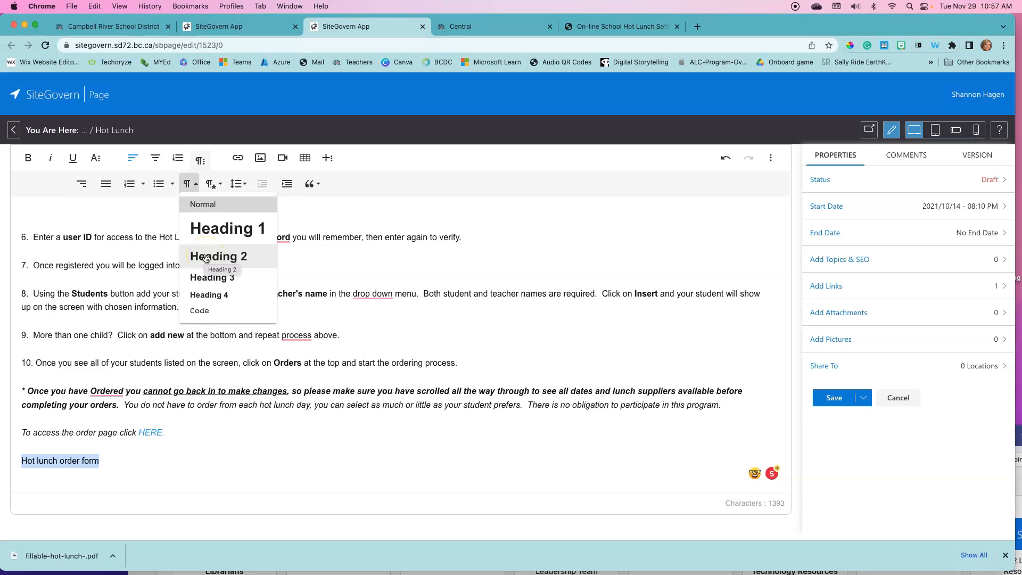
click(207, 257)
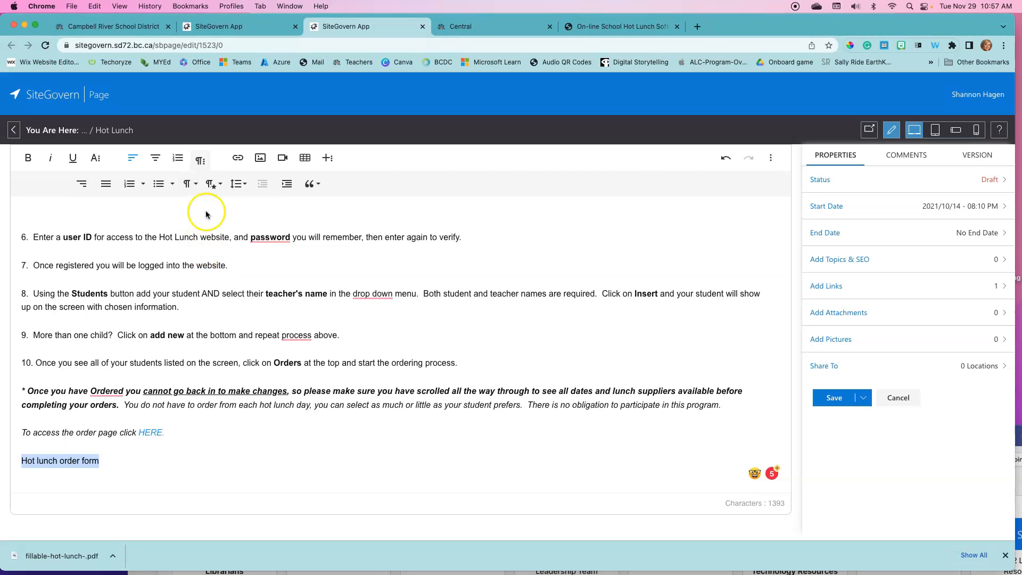
click(215, 184)
click(218, 224)
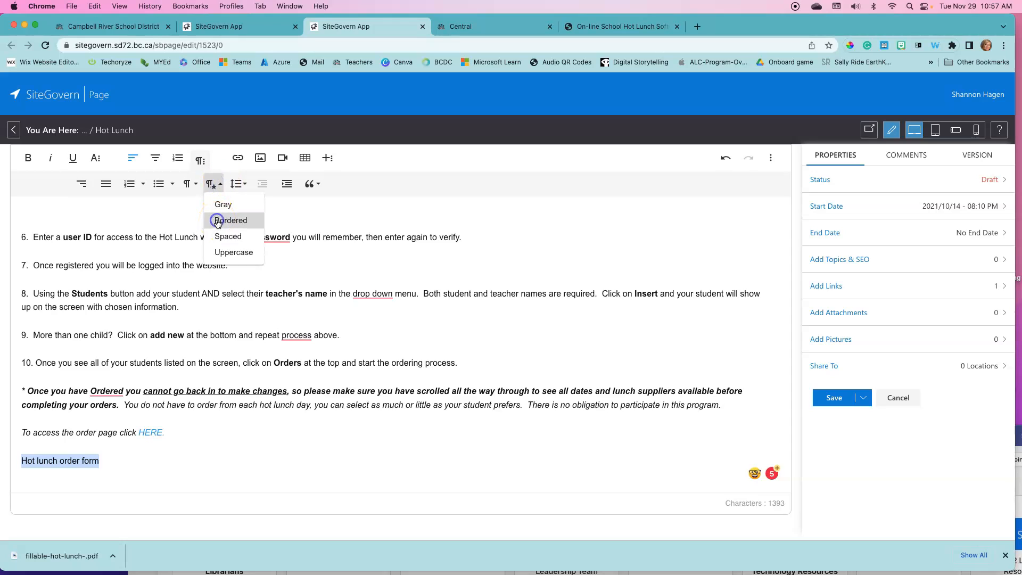
click(218, 222)
click(201, 438)
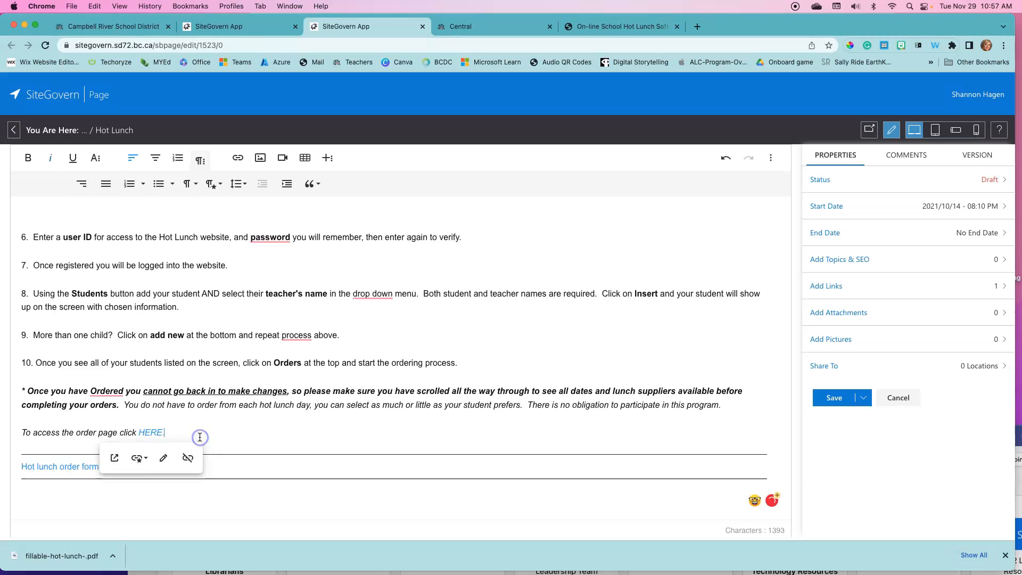
click(92, 500)
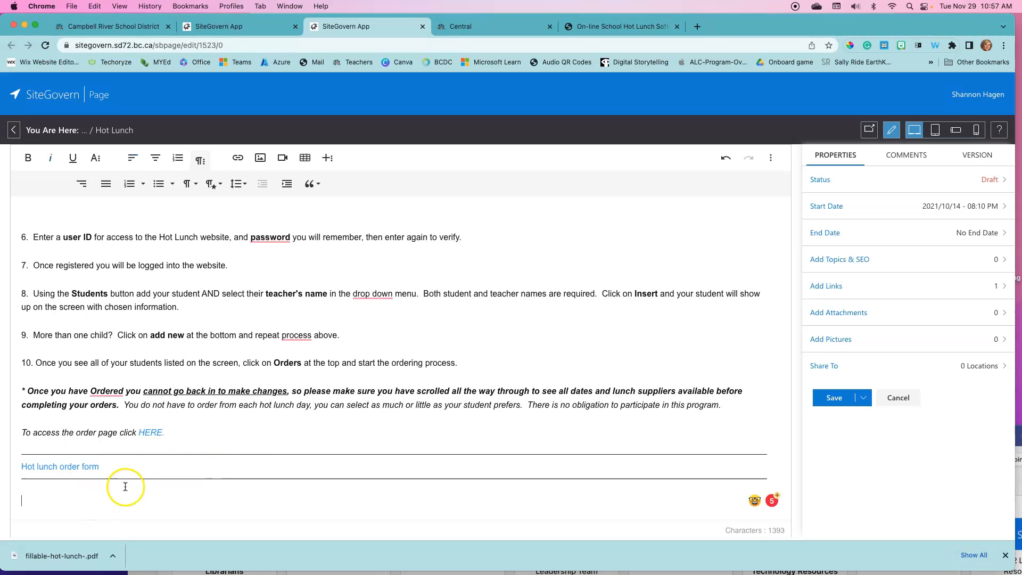
Add fillable-hot-lunch-.pdf from the computer as an attachment in the page properties and save it.
click(816, 316)
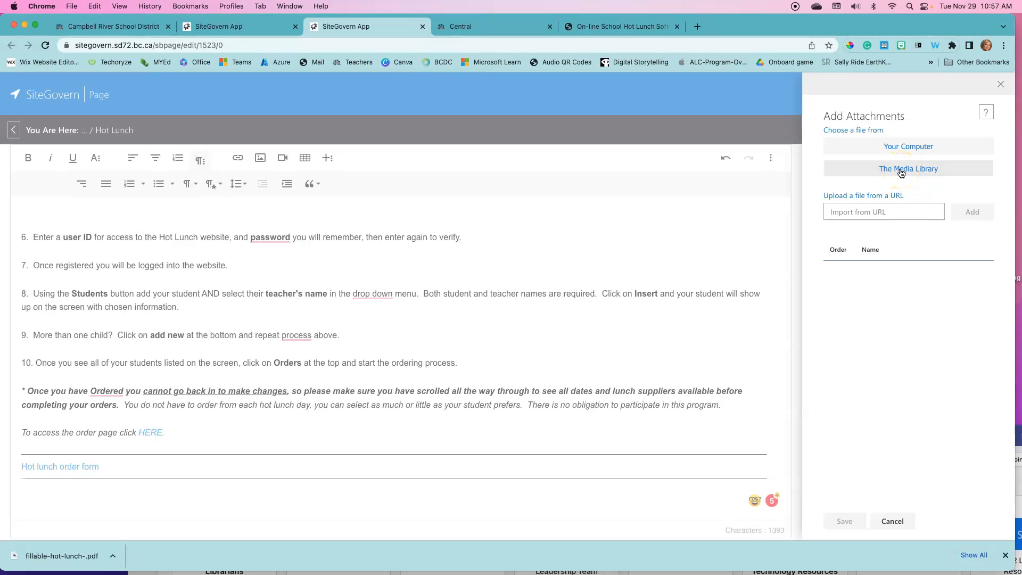
click(892, 147)
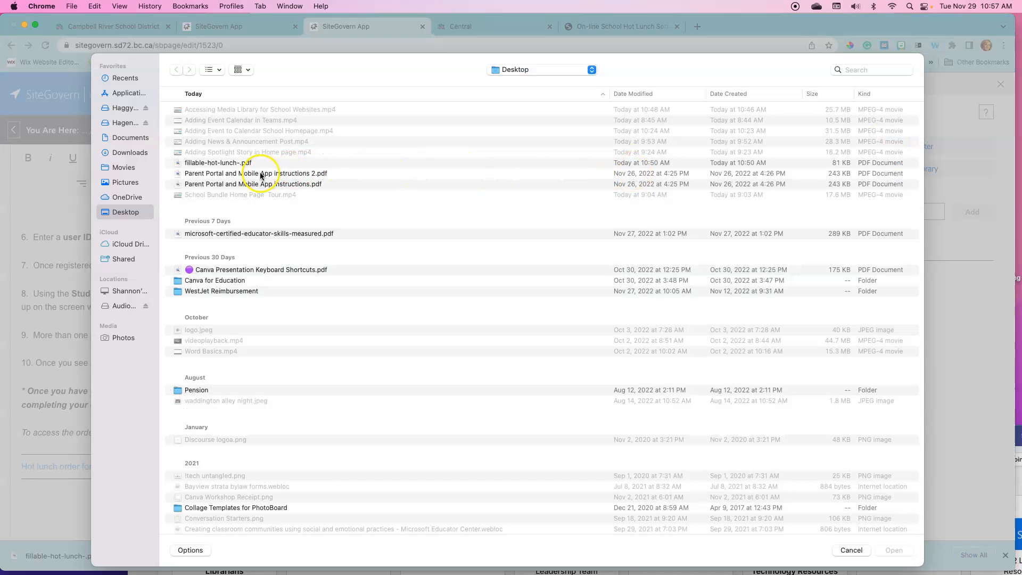
click(237, 162)
click(901, 551)
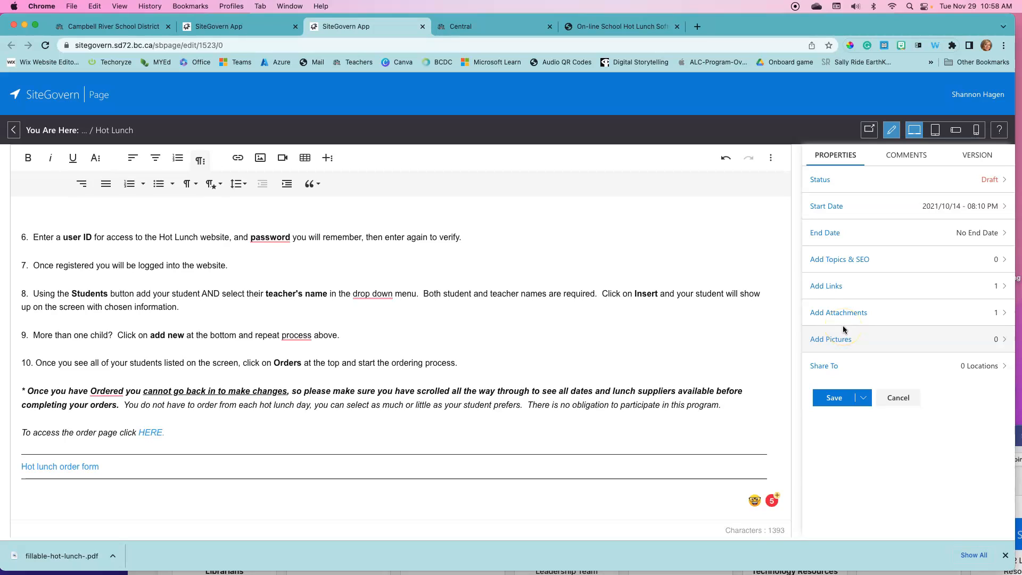
click(394, 205)
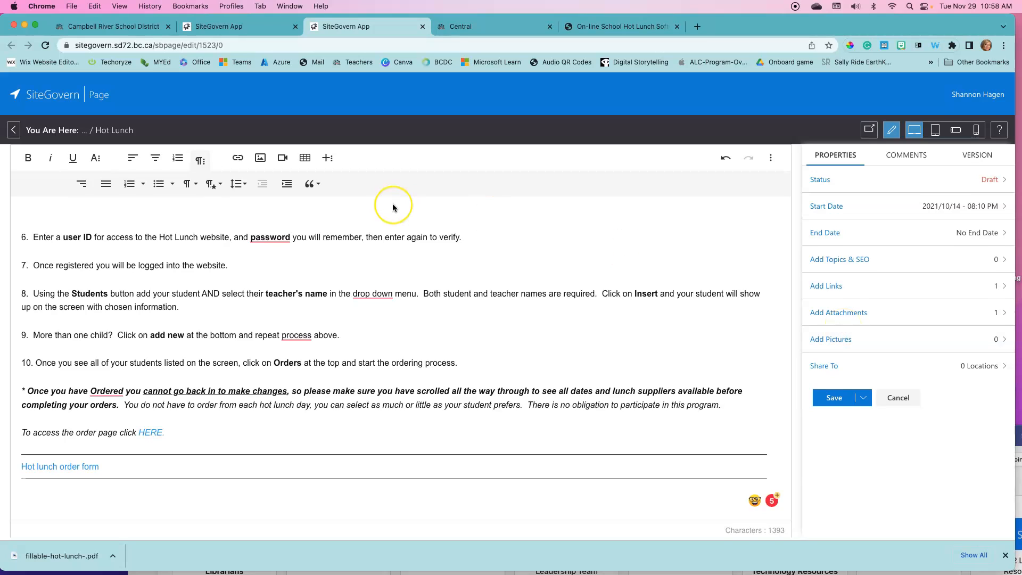
Publish the edited Hot Lunch page.
click(776, 390)
click(863, 401)
click(837, 416)
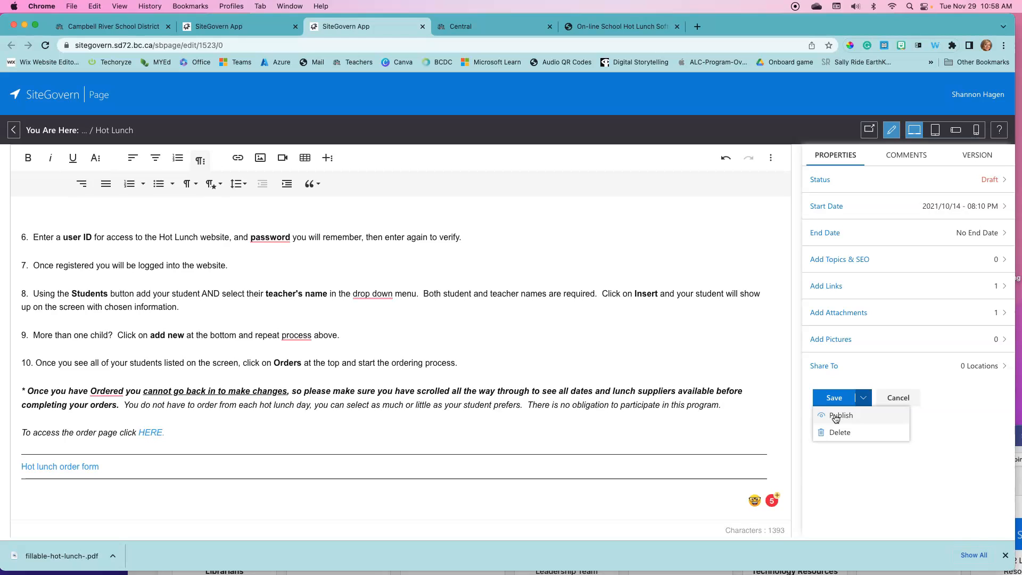
click(836, 416)
click(656, 393)
click(547, 332)
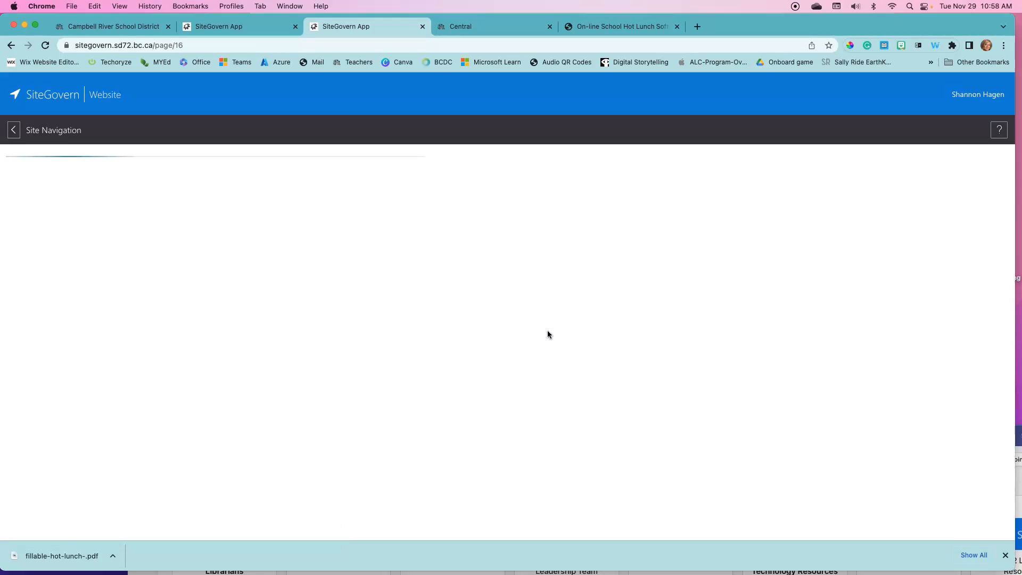
click(500, 333)
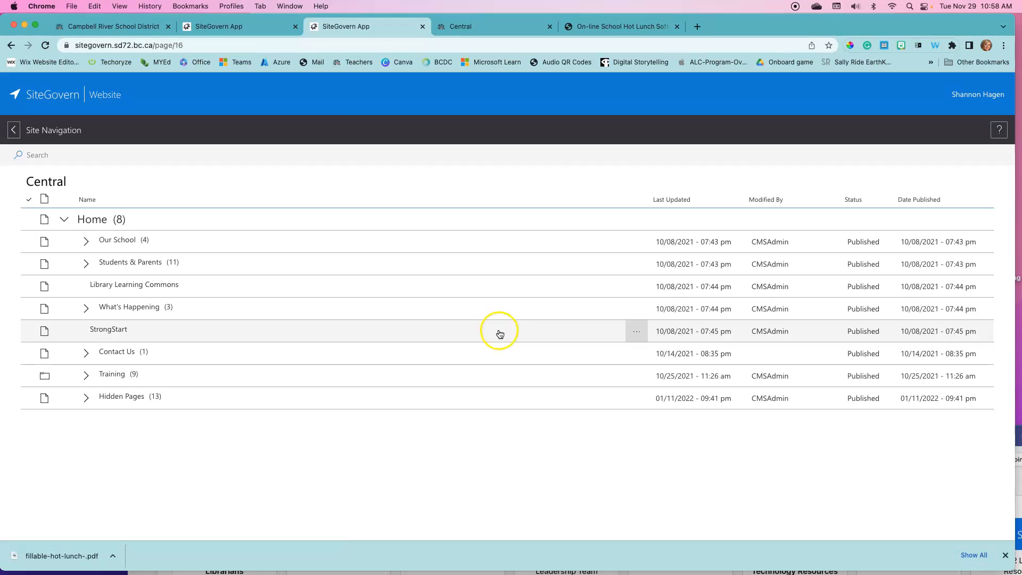
Open the Hot Lunch page under Students & Parents on Central School's live site and examine its text links, resources and useful links.
click(460, 27)
mouse_move(394, 168)
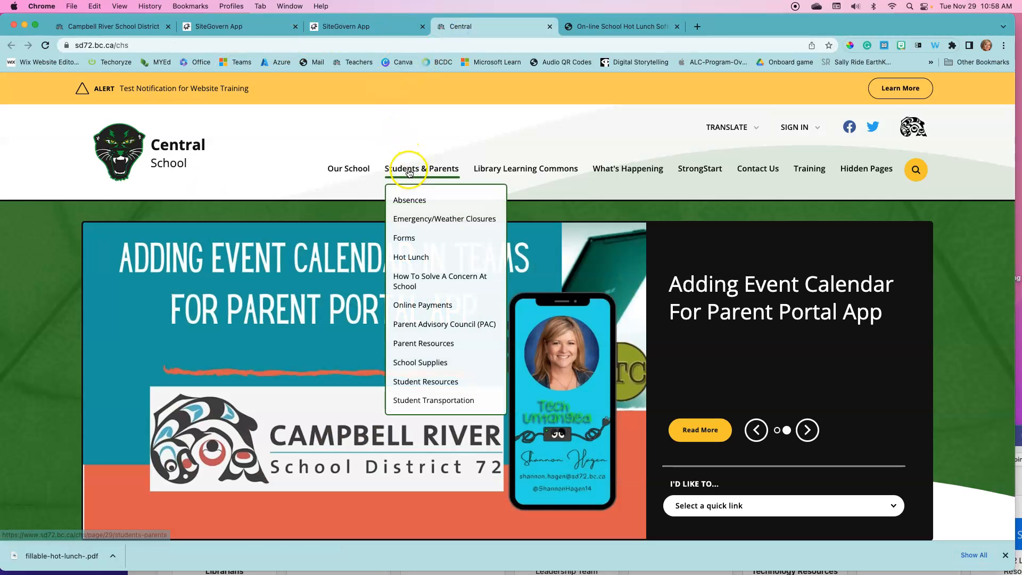
click(409, 259)
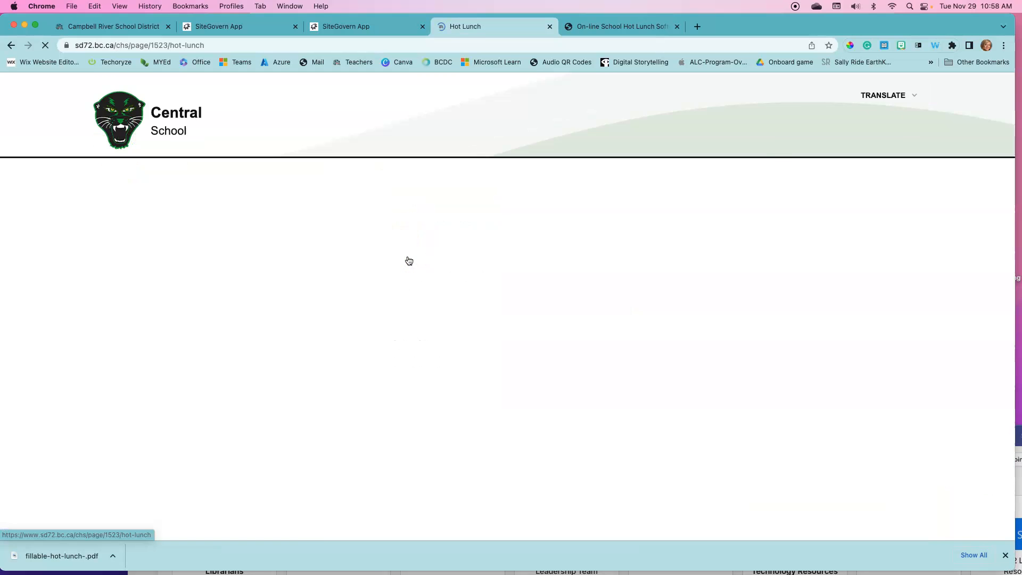
scroll(415, 261, down, 5)
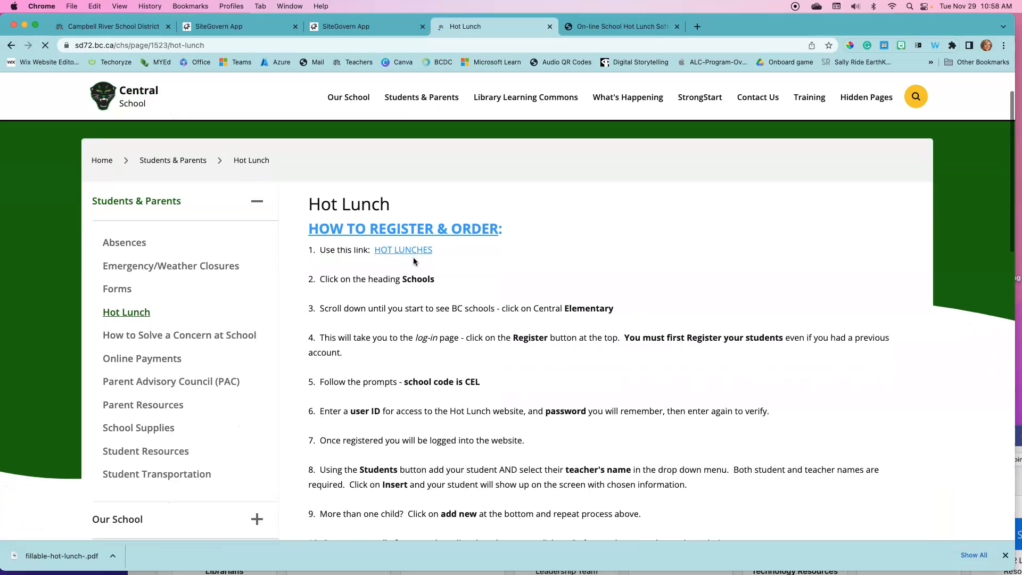
scroll(415, 261, down, 10)
scroll(415, 261, up, 5)
scroll(414, 261, up, 3)
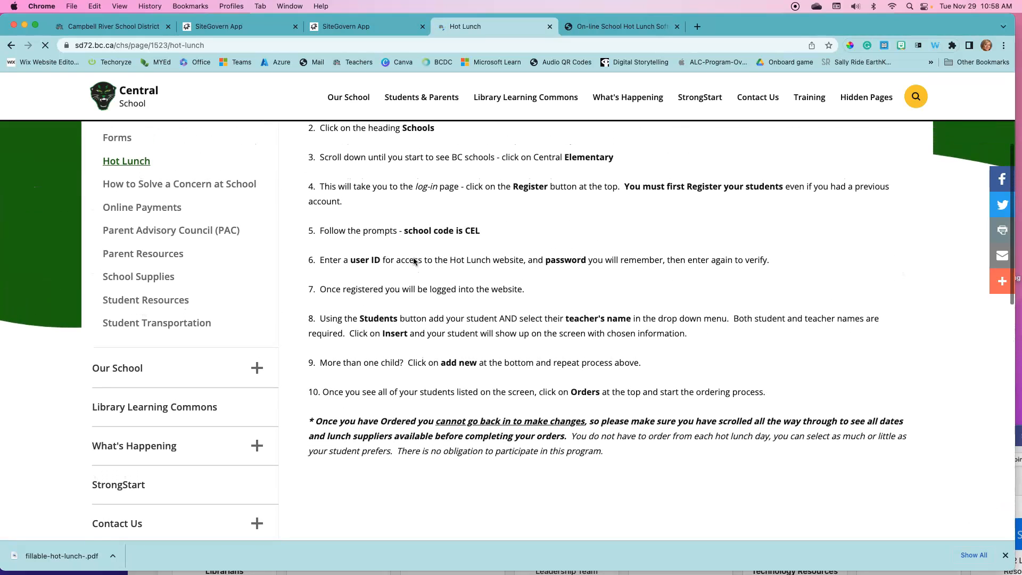
scroll(420, 260, down, 1)
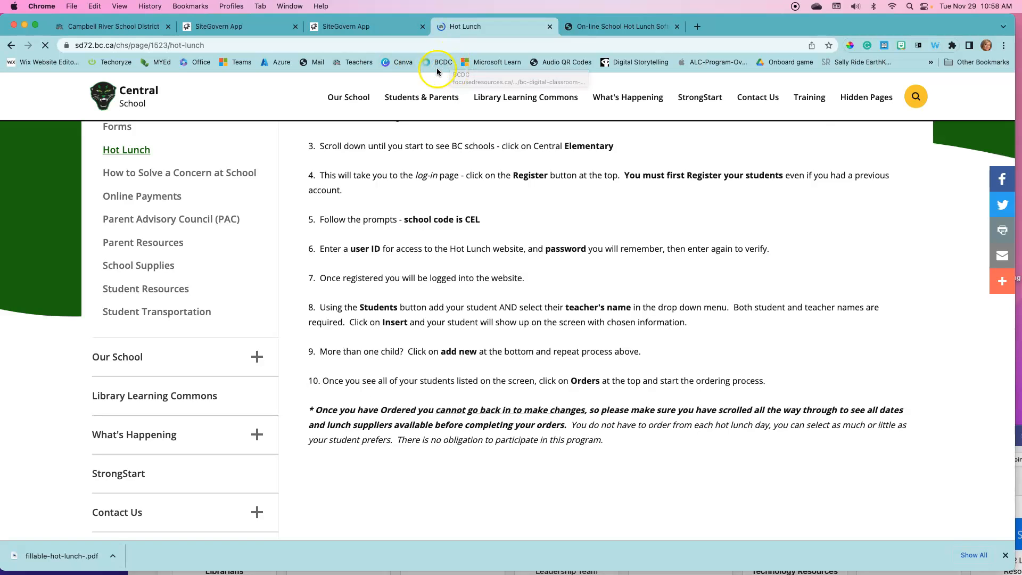
scroll(366, 215, down, 5)
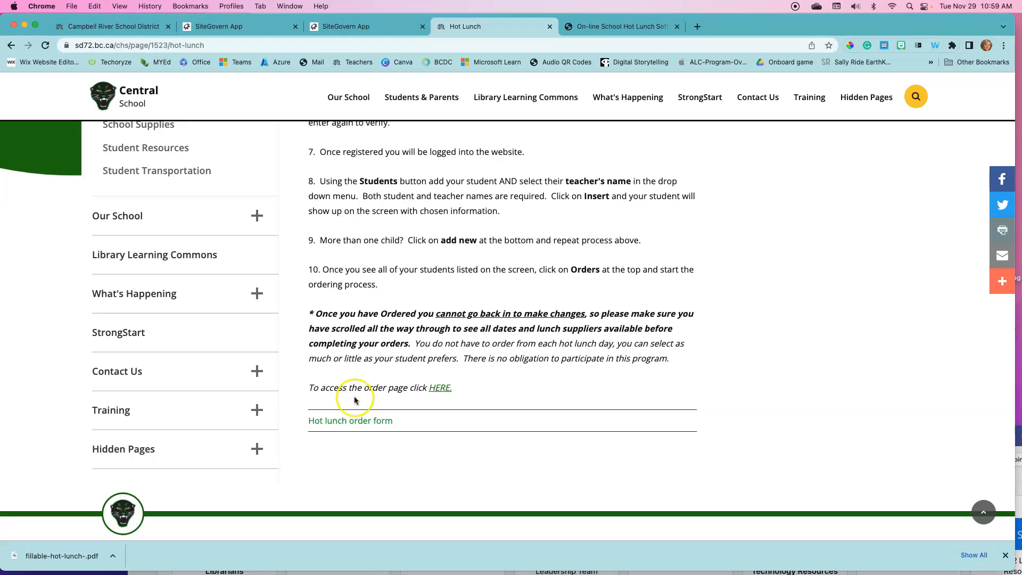
scroll(356, 338, up, 5)
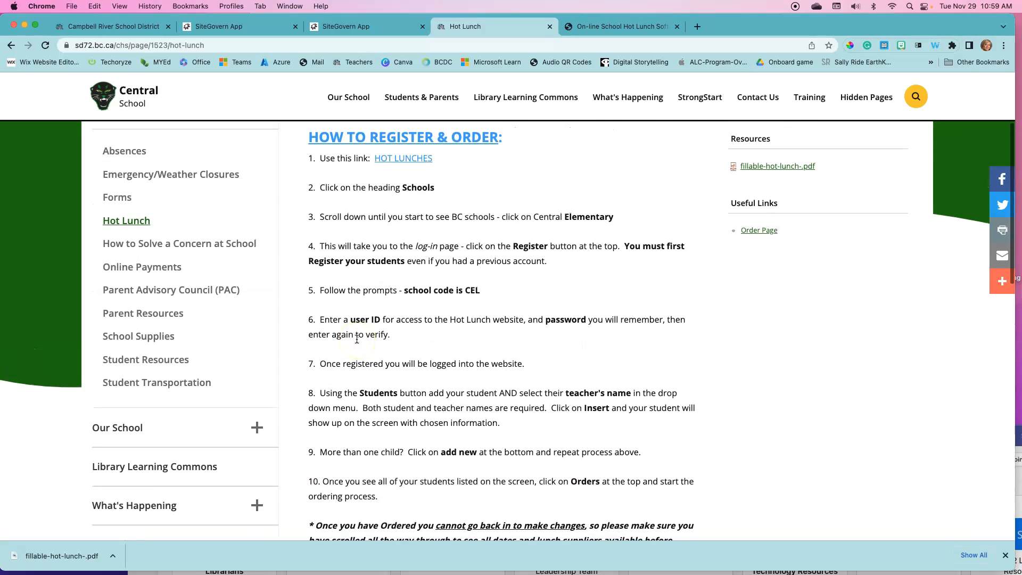